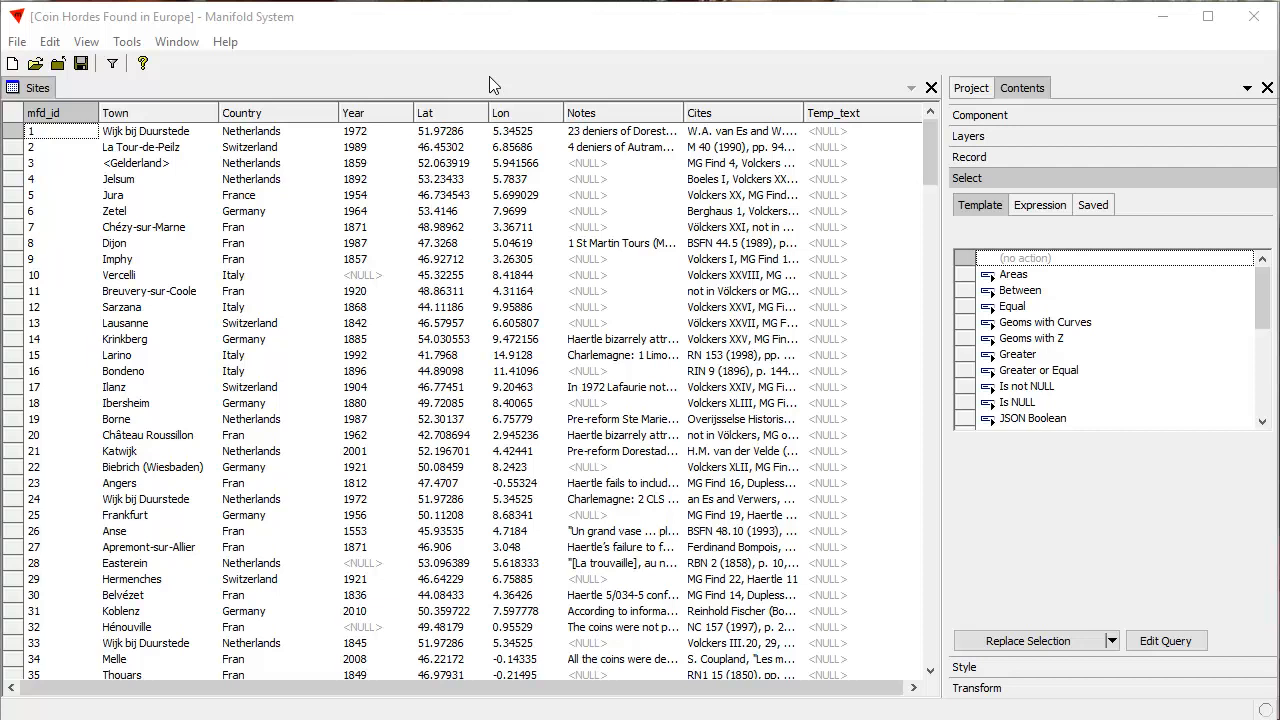
Examine the Country column of the Sites table, comparing the records reading "Fran" with the one reading "France"
click(270, 136)
click(270, 150)
click(270, 162)
click(252, 211)
click(252, 228)
click(253, 244)
click(252, 262)
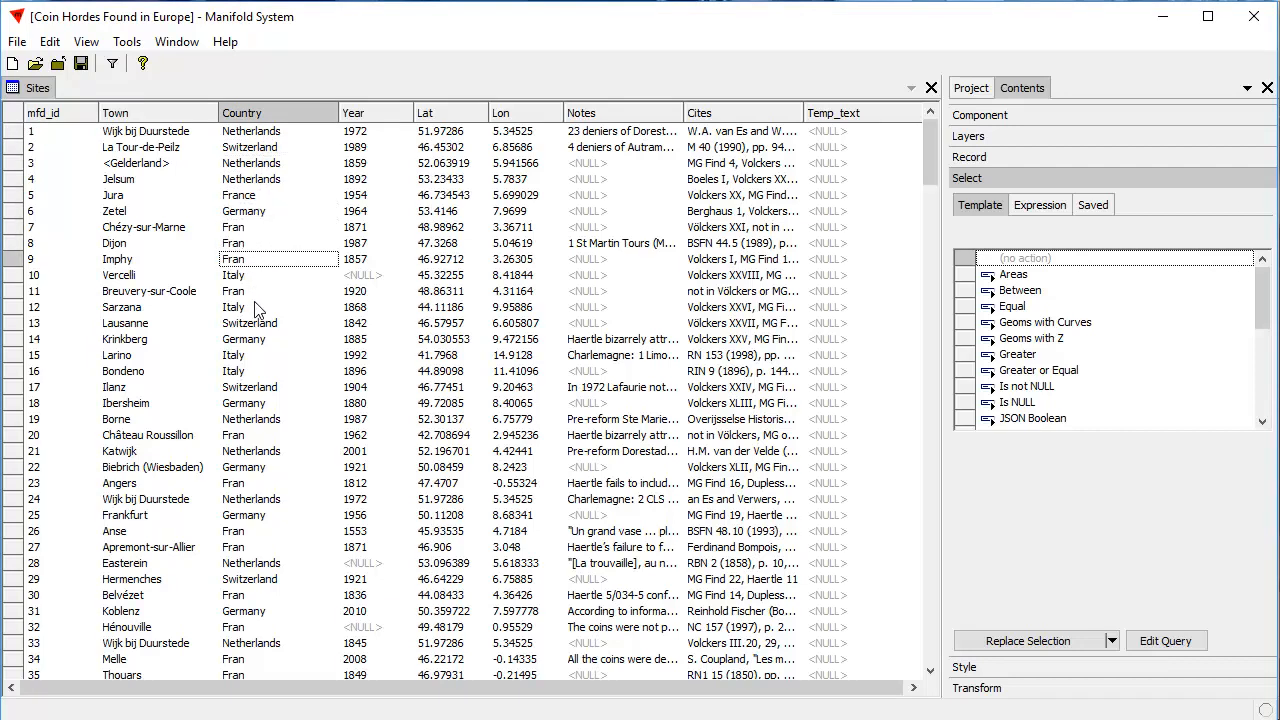
click(255, 229)
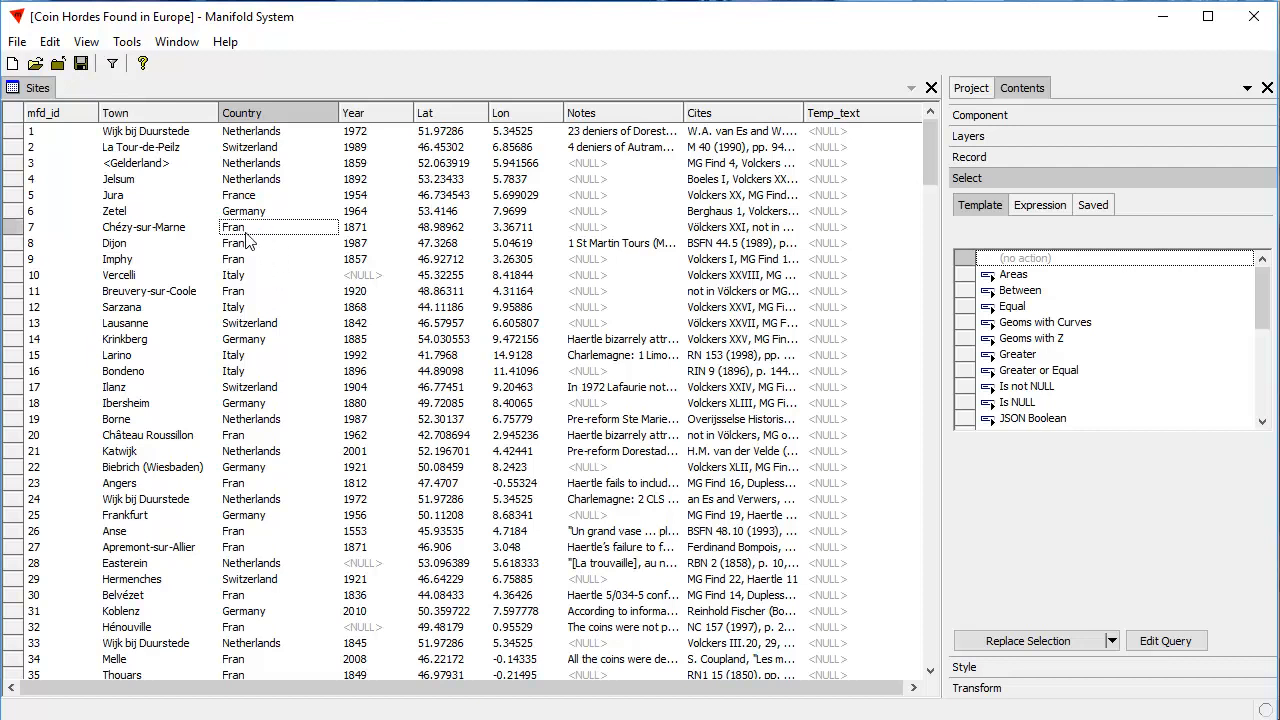
click(263, 195)
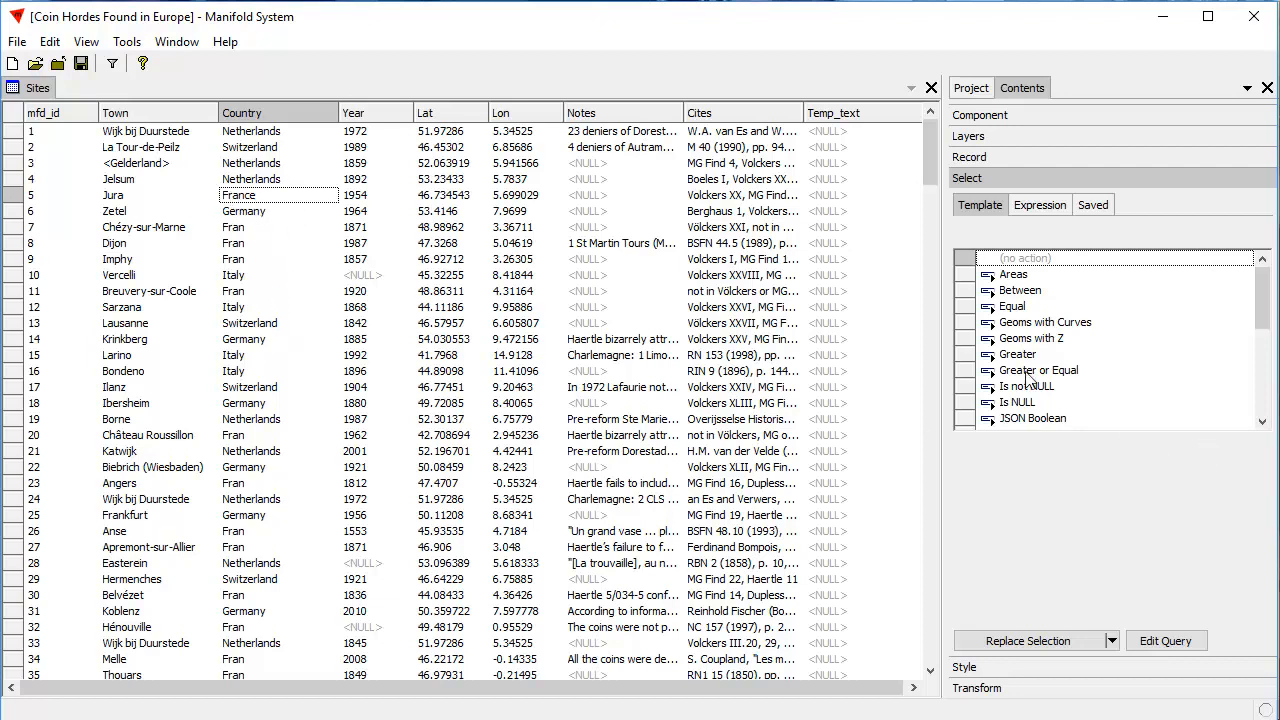
Replace the selection with all Sites records whose Country matches the Text Ends with template using 'Fran'
drag(1263, 310, 1245, 383)
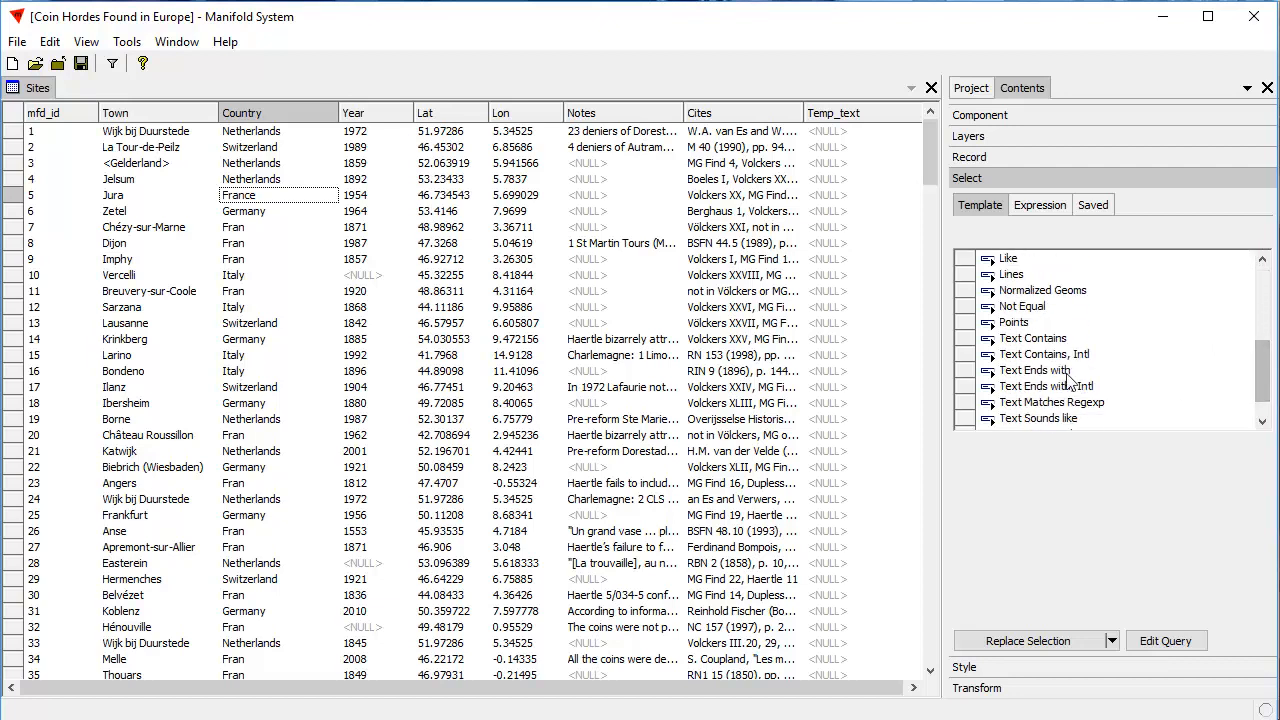
click(1038, 371)
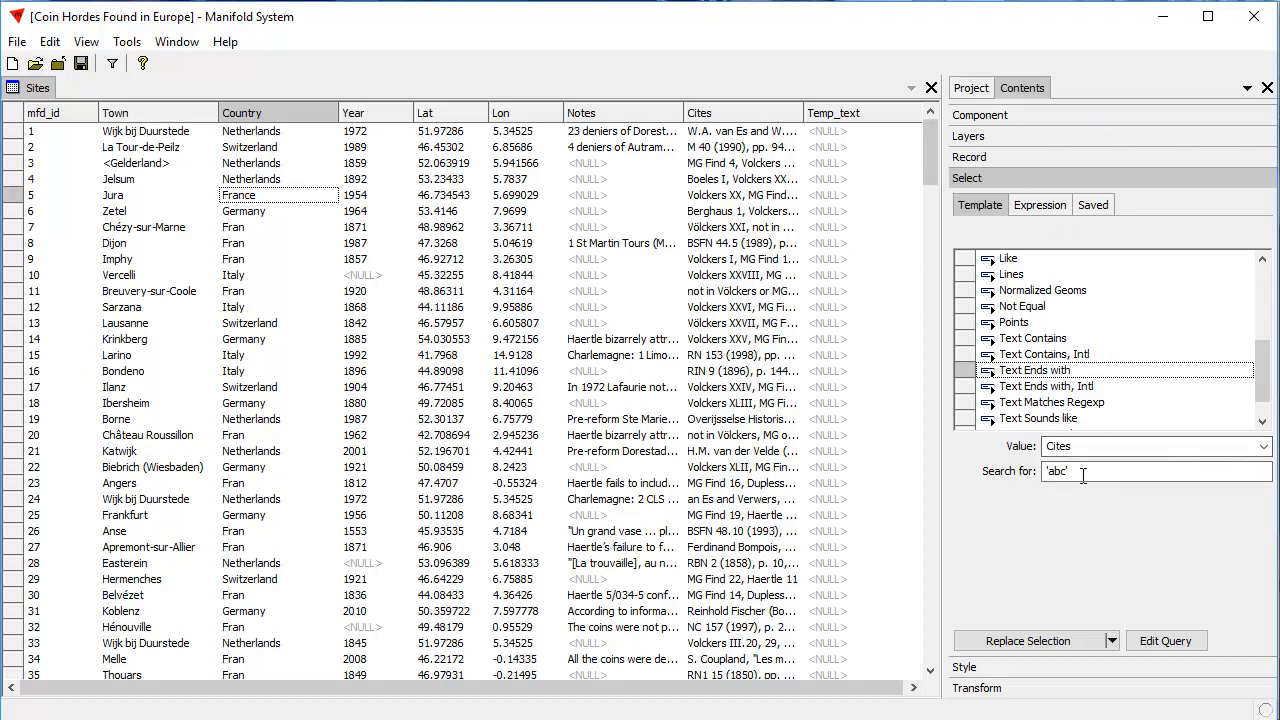
click(1263, 447)
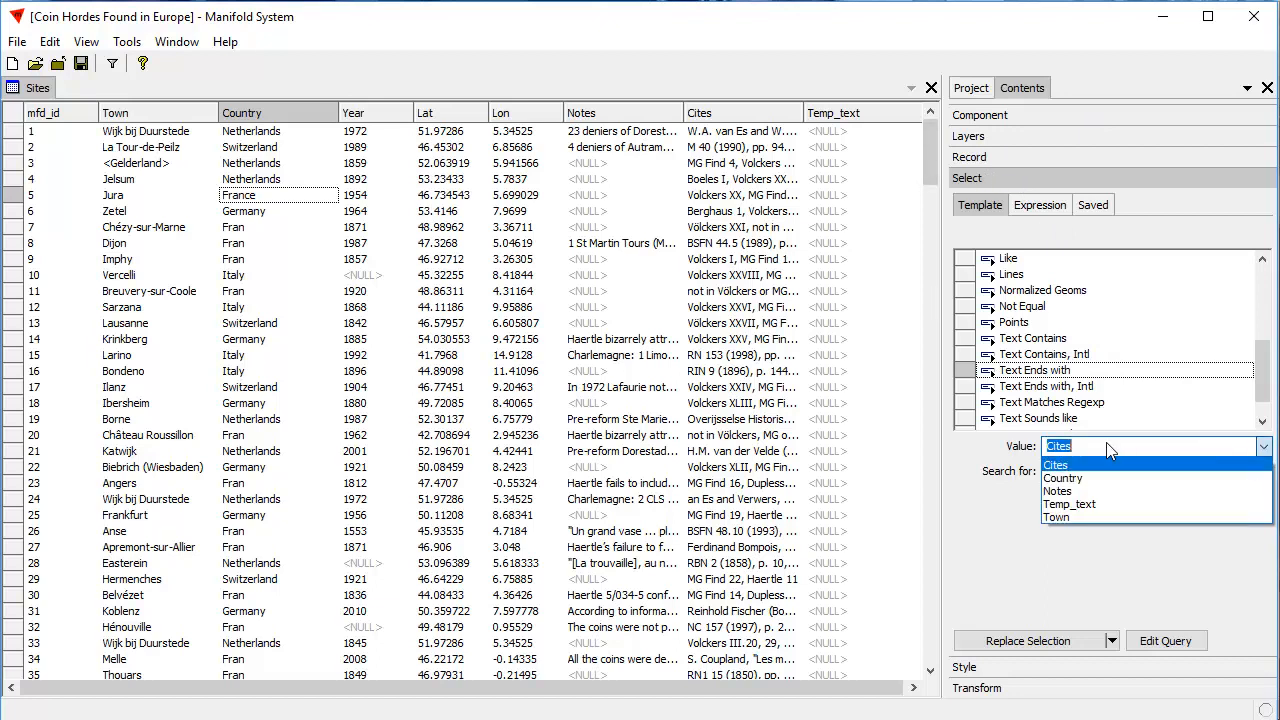
click(1100, 479)
click(1080, 471)
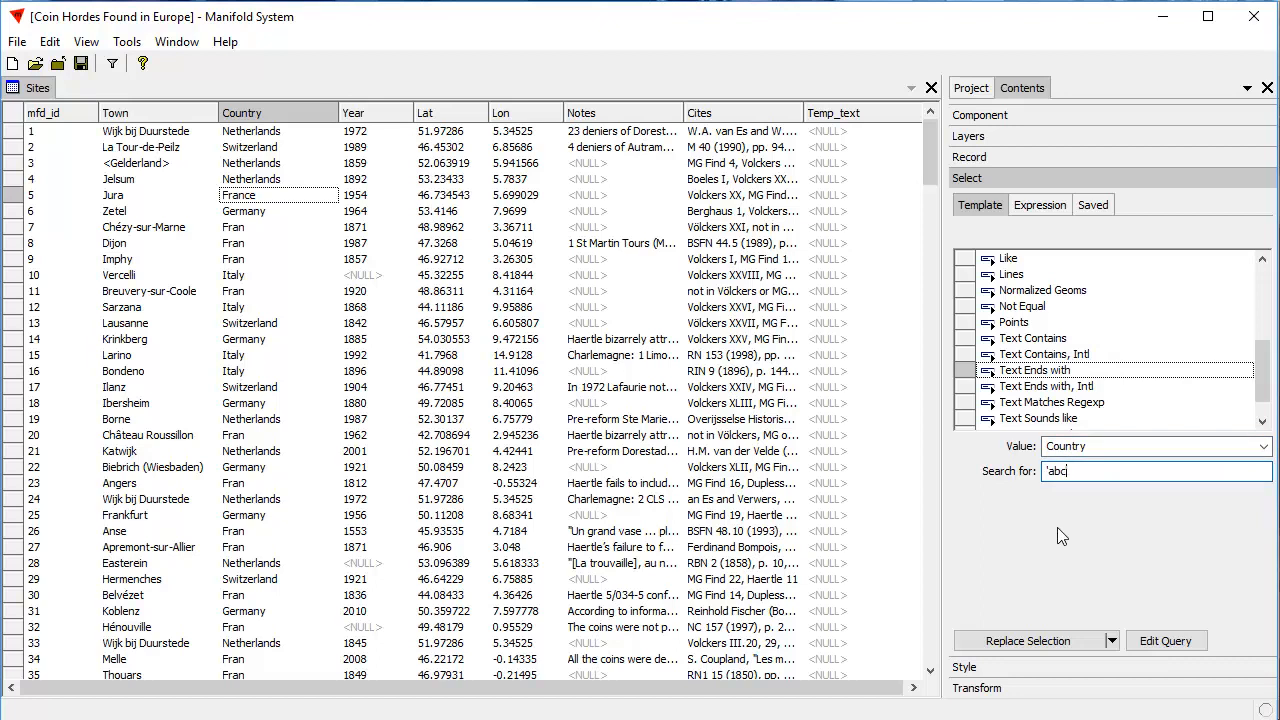
key(BackSpace)
key(BackSpace)
key(BackSpace)
key(BackSpace)
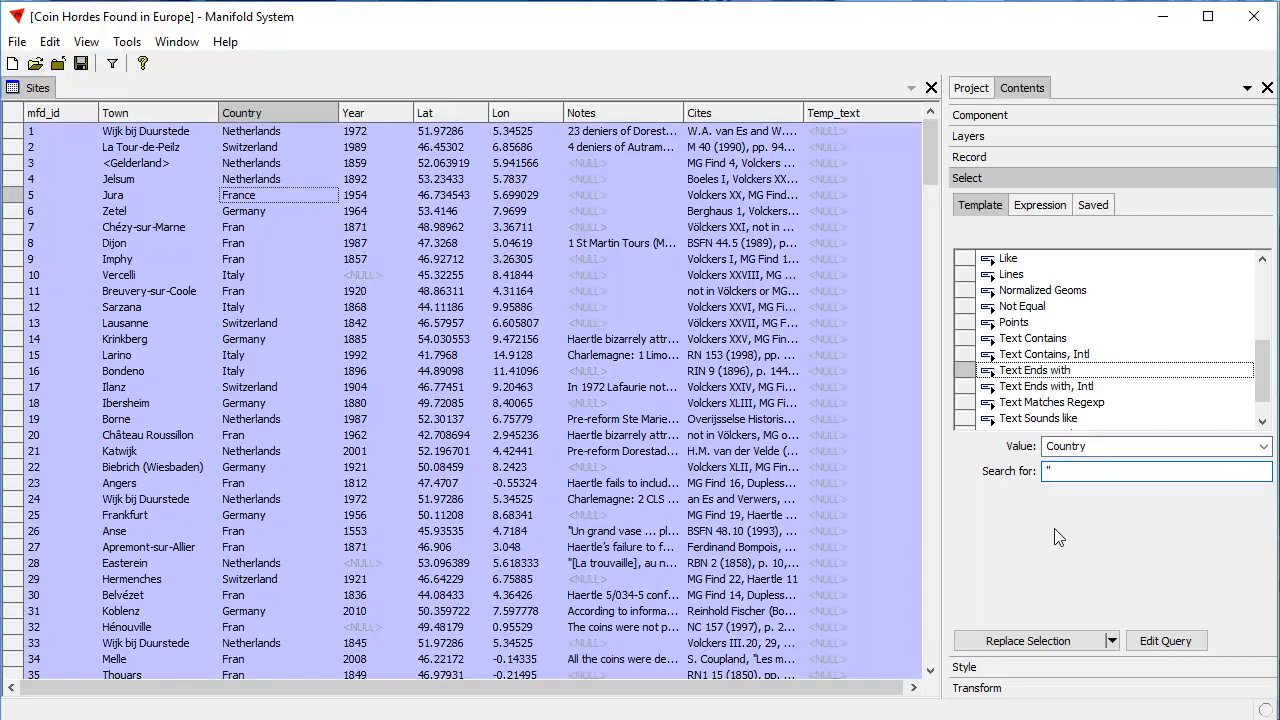
text(Fran)
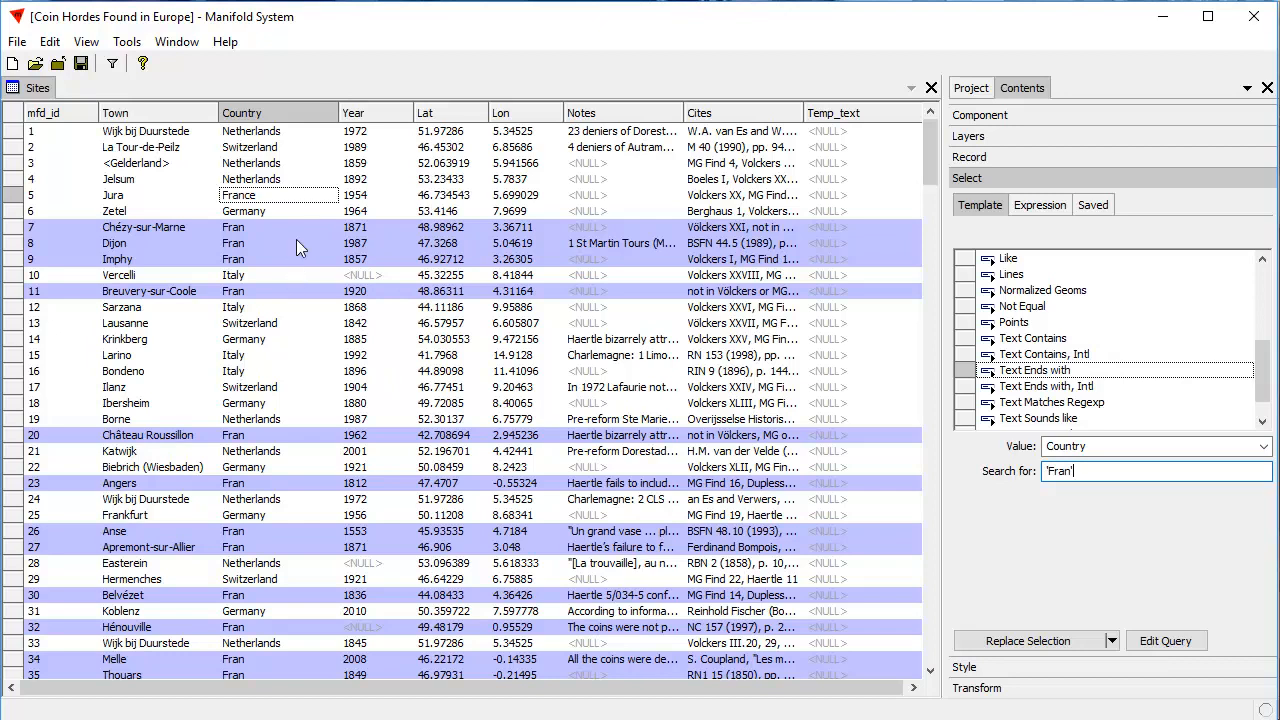
click(1051, 643)
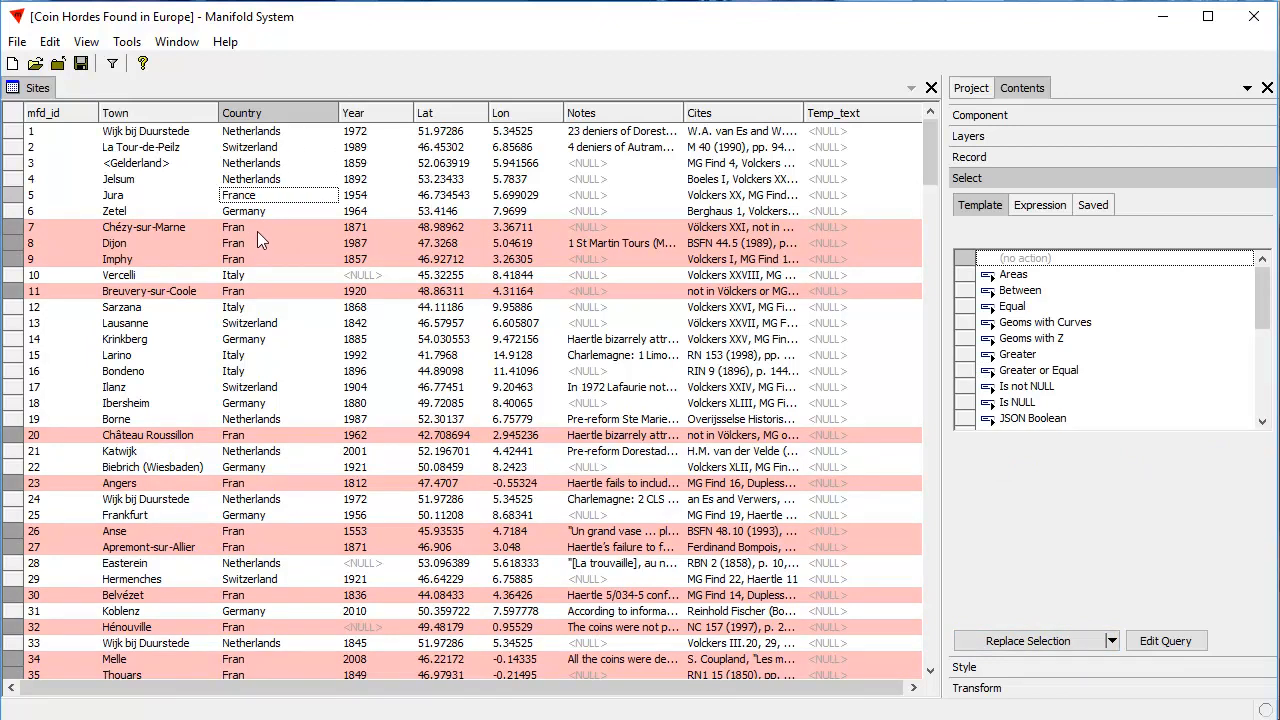
Set up a transform on the Country field using the Copy template, restricted to the selected records
click(995, 688)
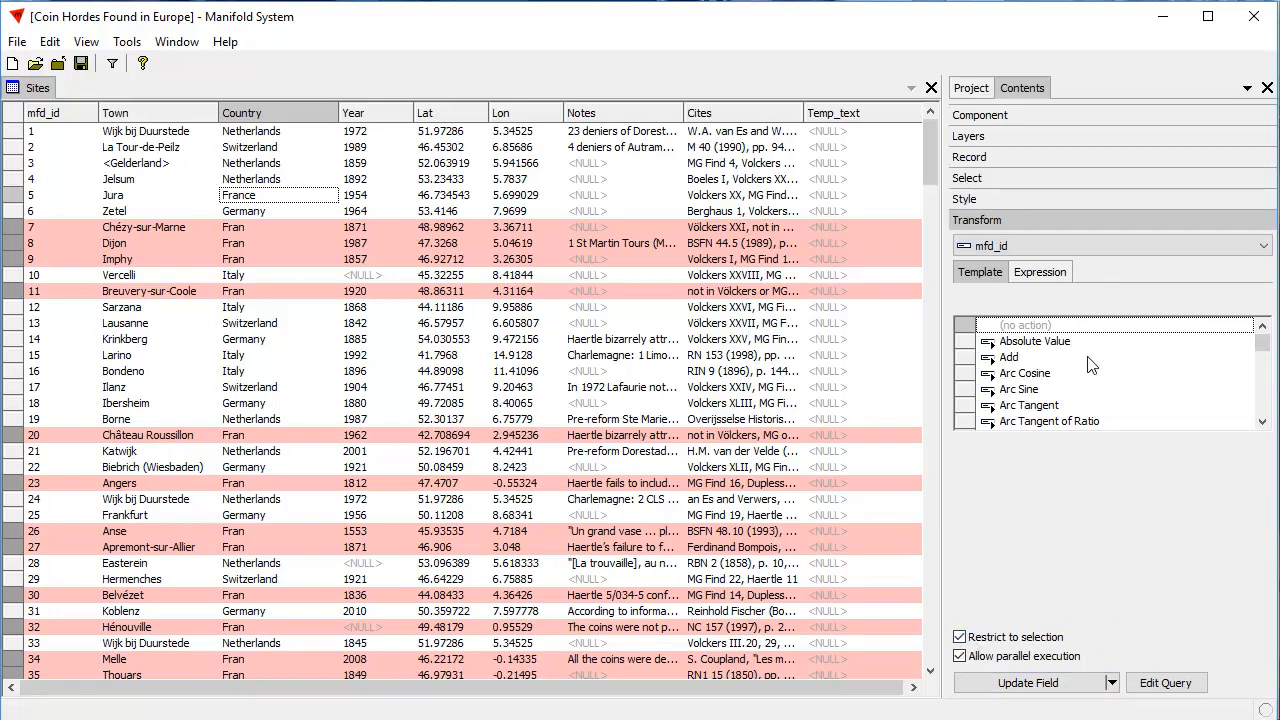
click(1251, 246)
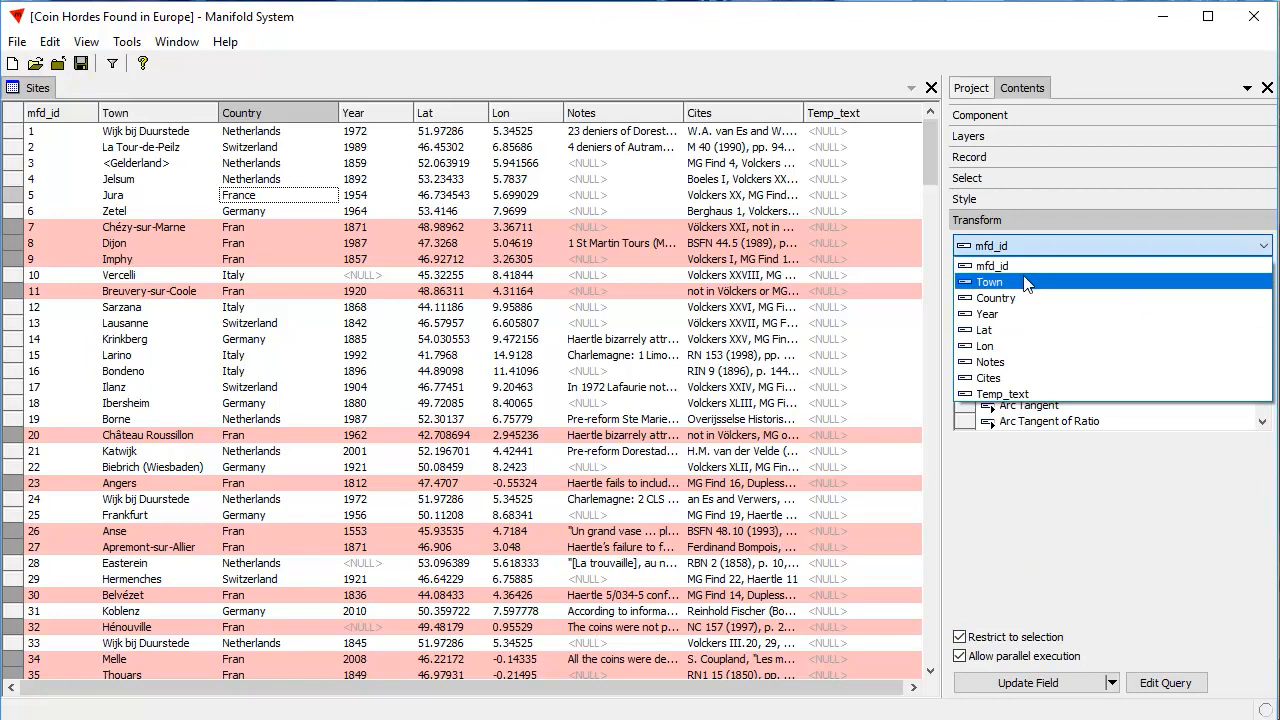
click(1013, 306)
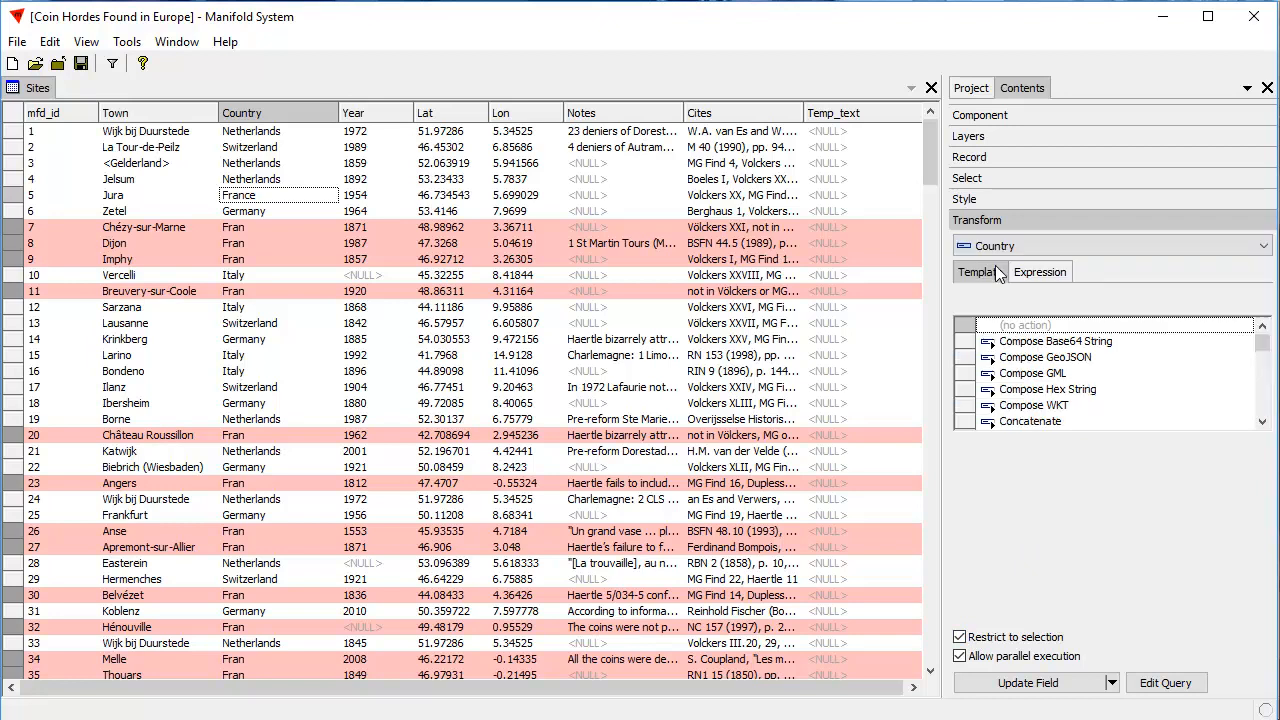
click(1262, 365)
scroll(1262, 365, up, 2)
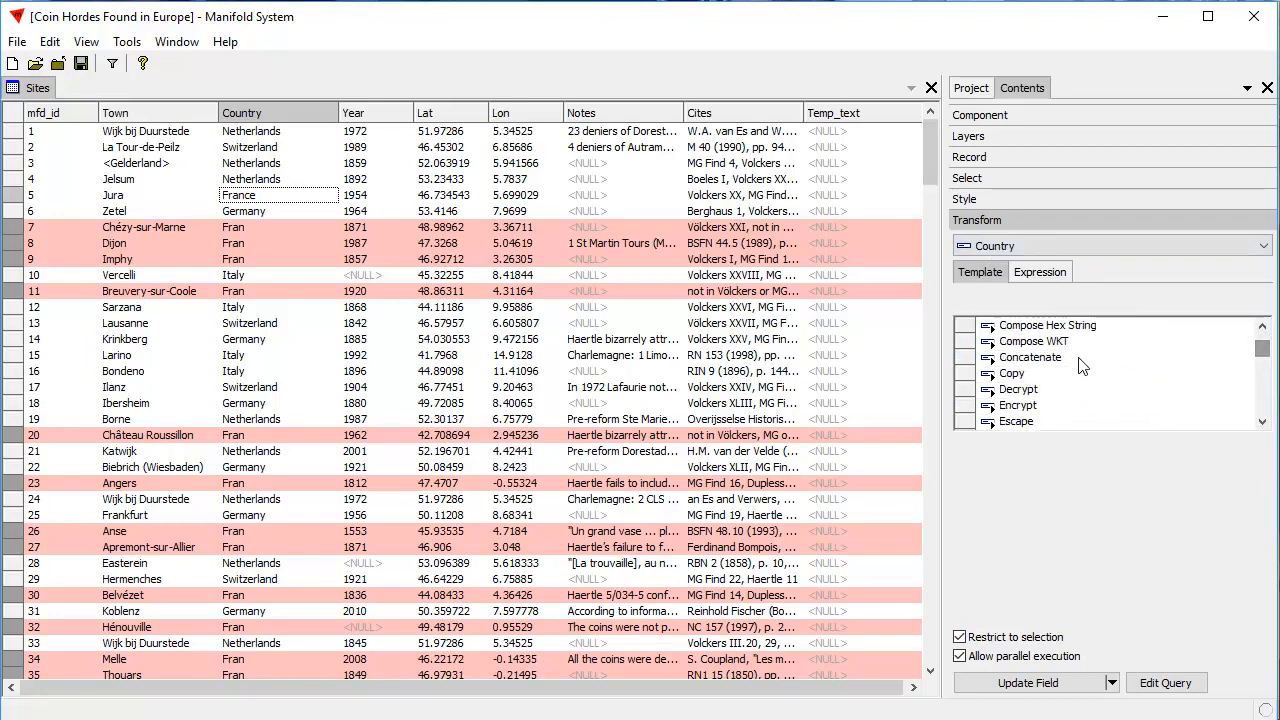
click(1030, 374)
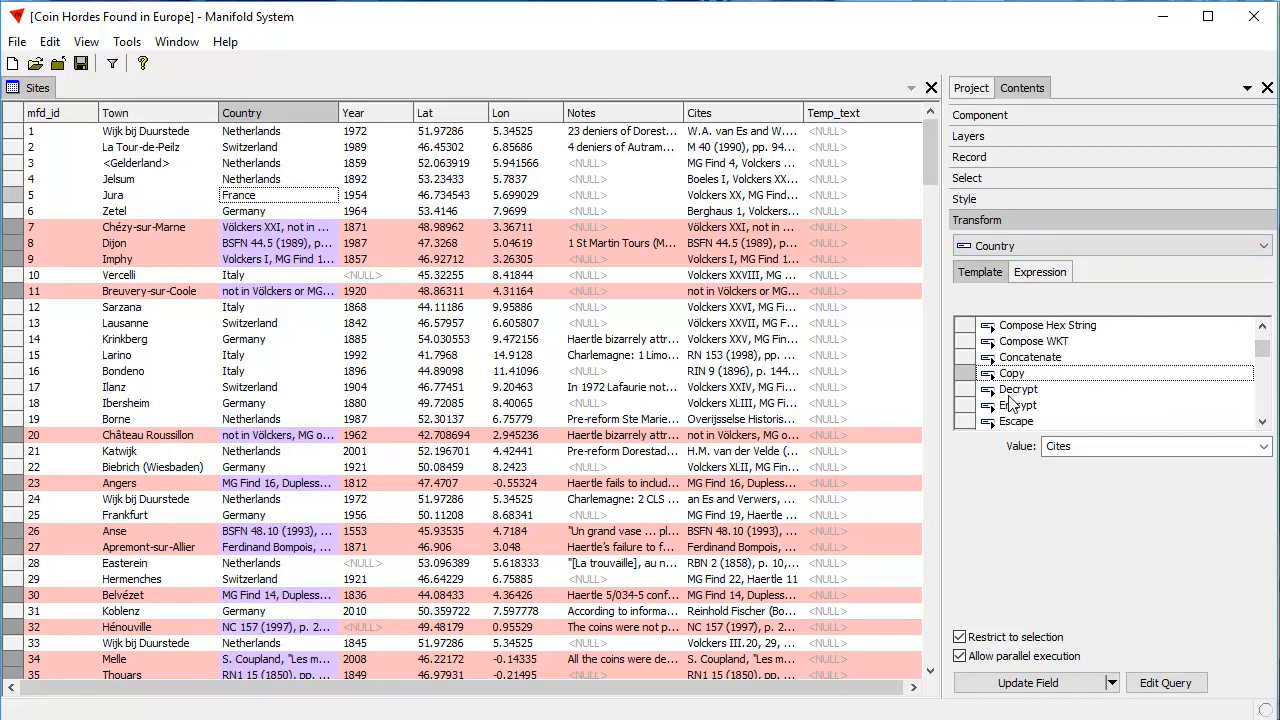
Set the Copy value to the literal text 'France' and update the Country field of the selected records
click(1263, 446)
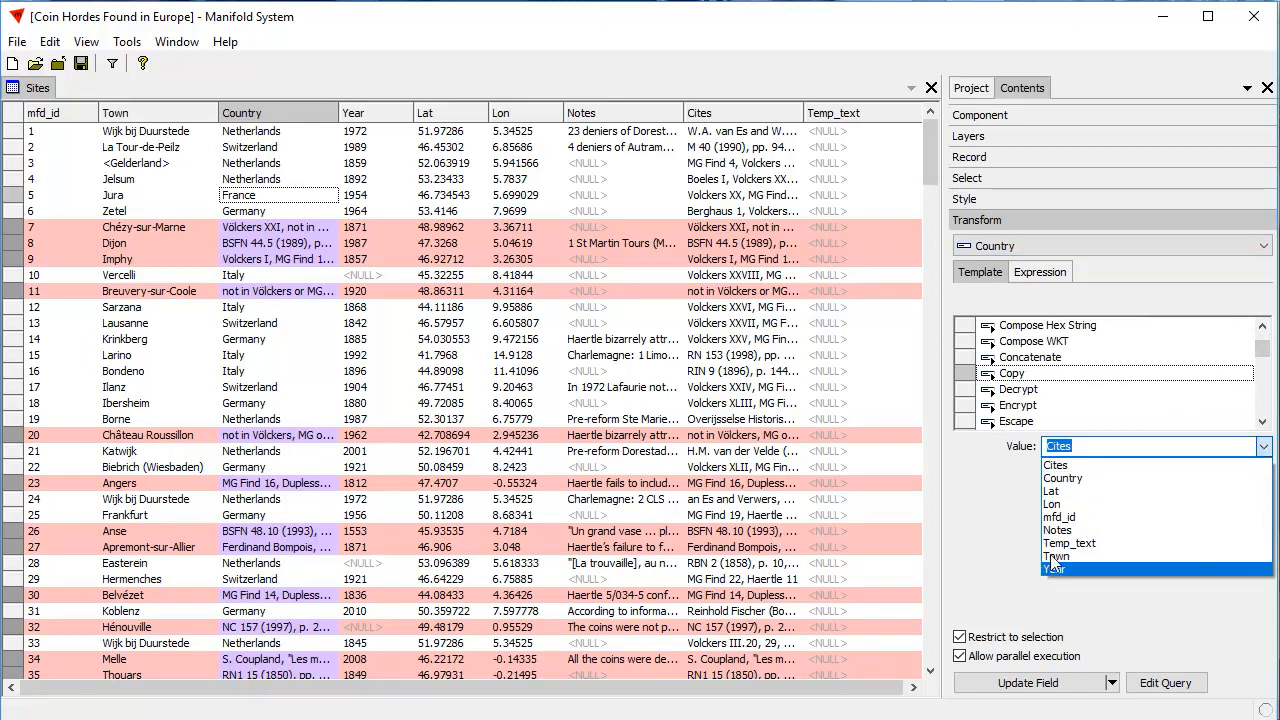
click(1067, 468)
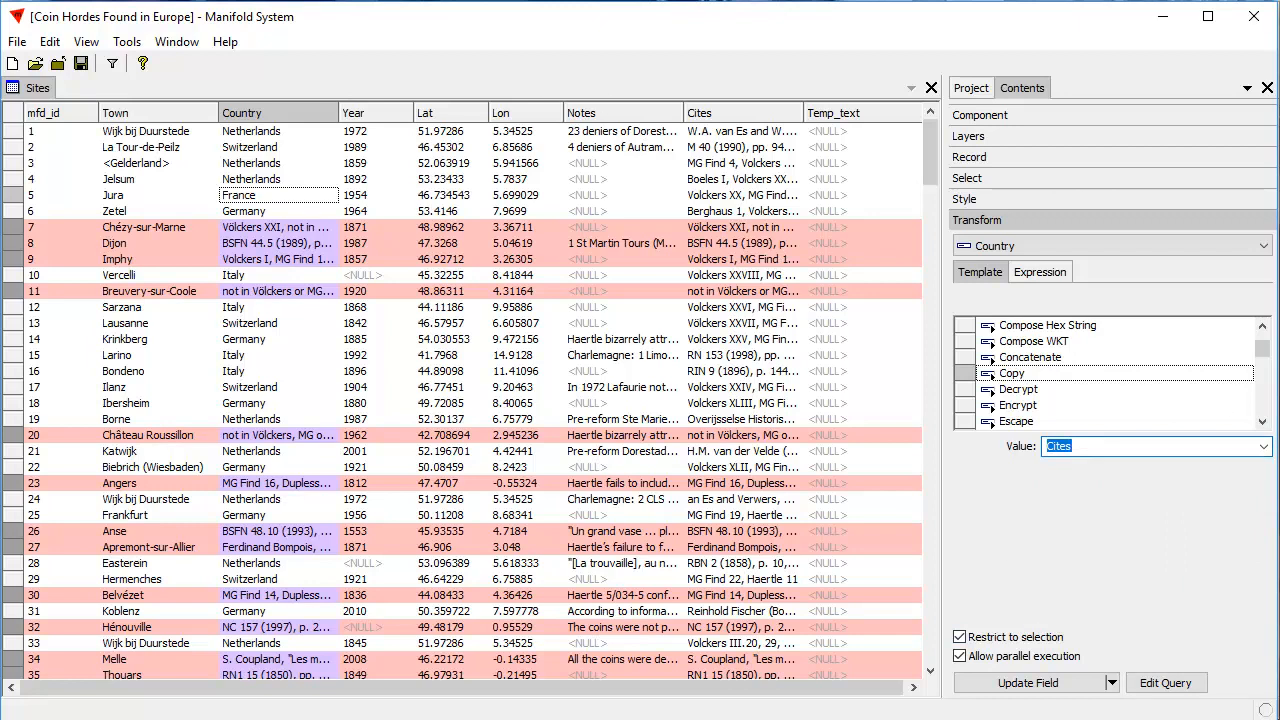
click(1265, 450)
click(1058, 470)
text('Fr)
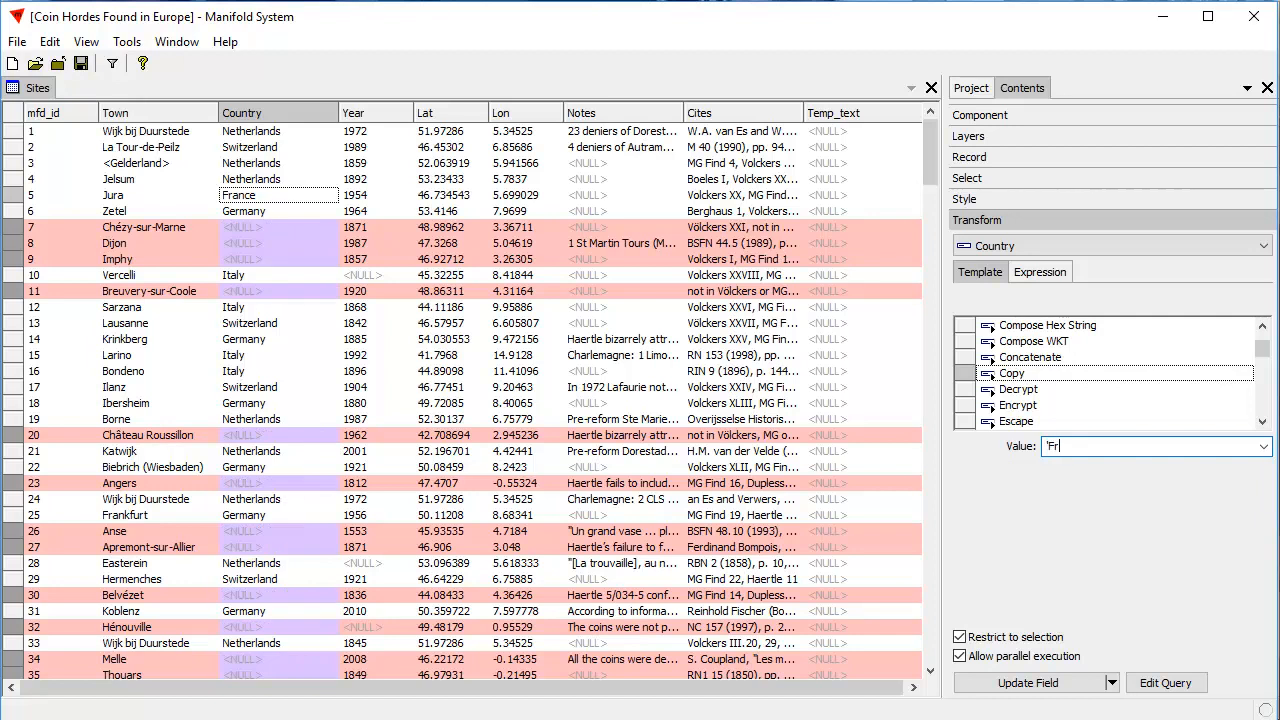
text(ance')
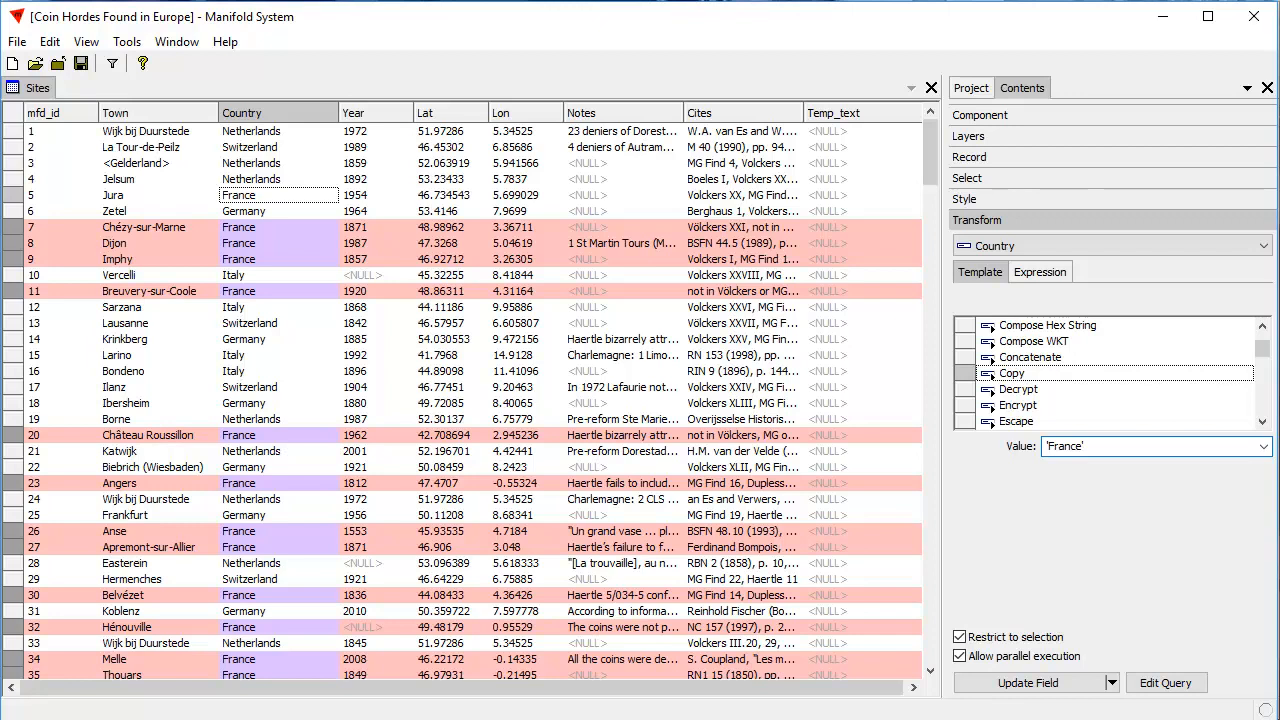
click(1048, 684)
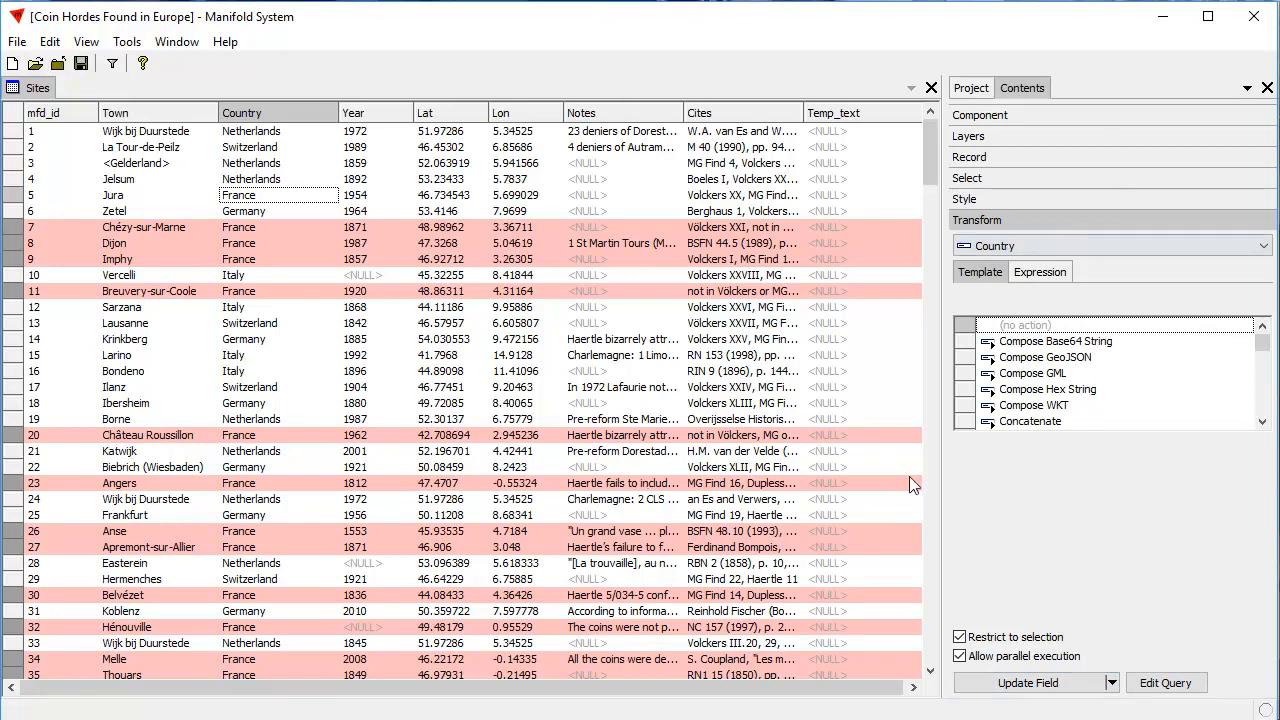
Check the record count of the Sites table and turn off restricting the transform to the selection
click(1040, 116)
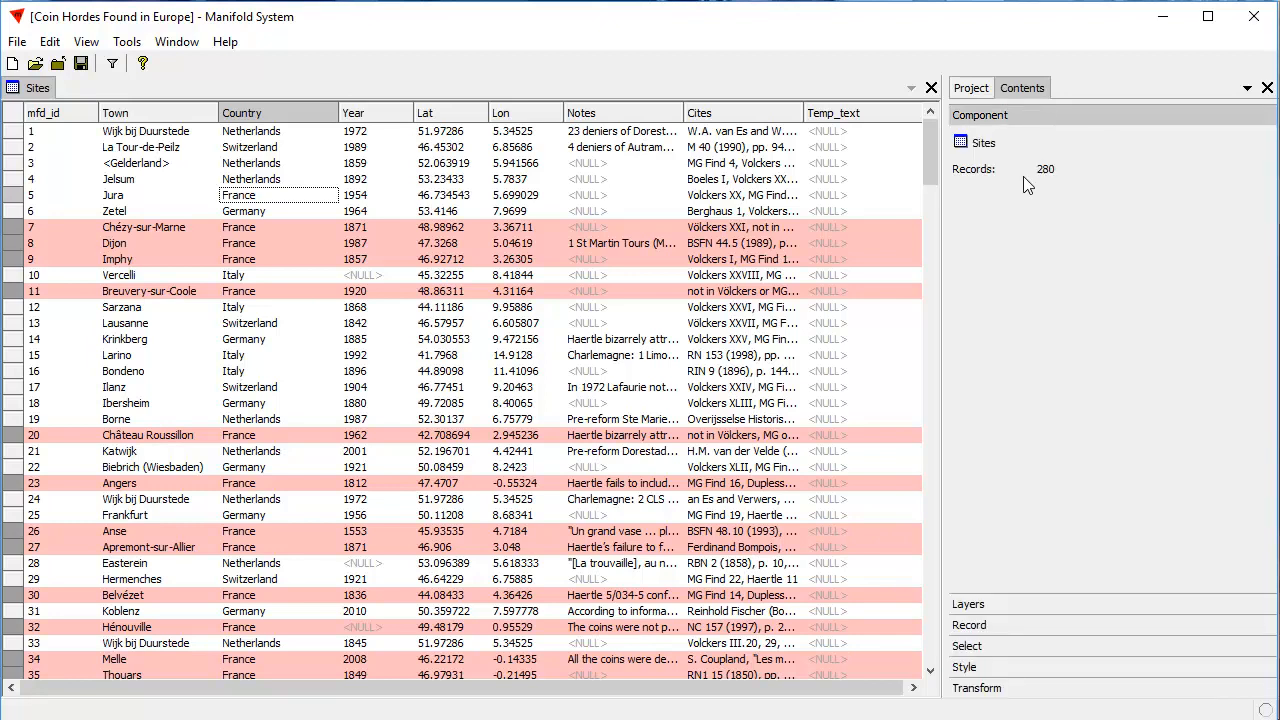
click(1006, 690)
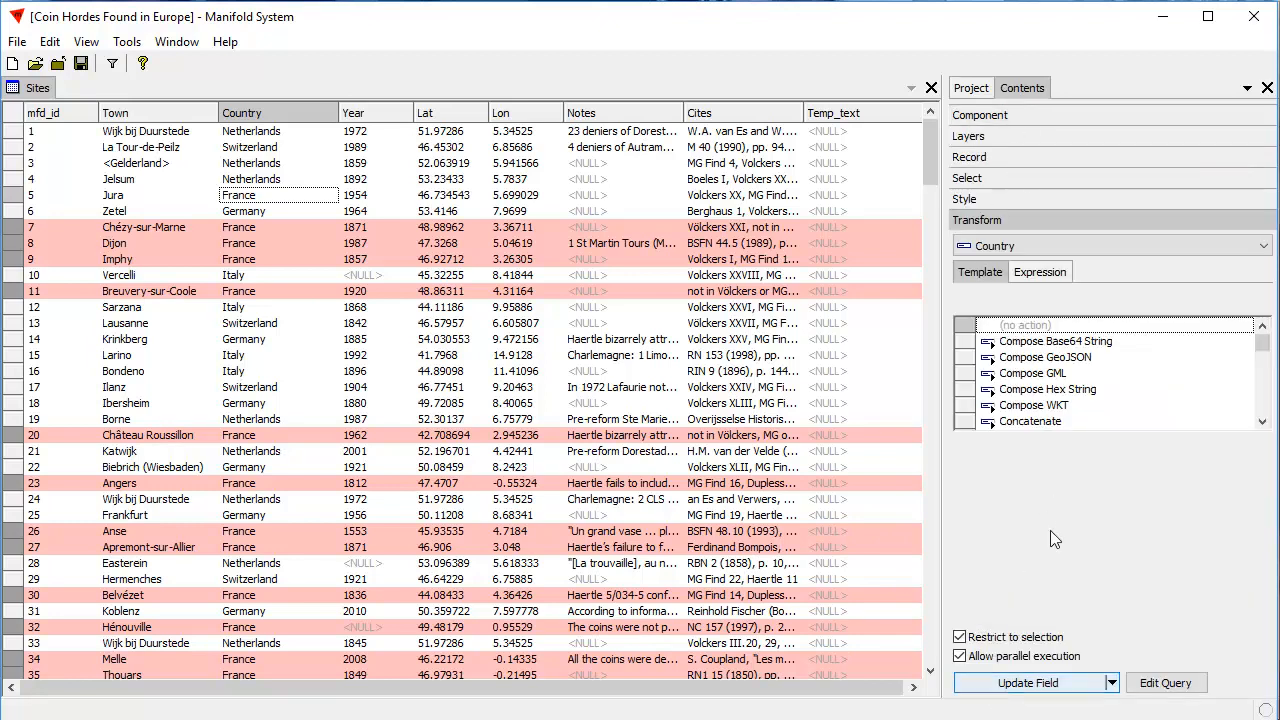
click(961, 638)
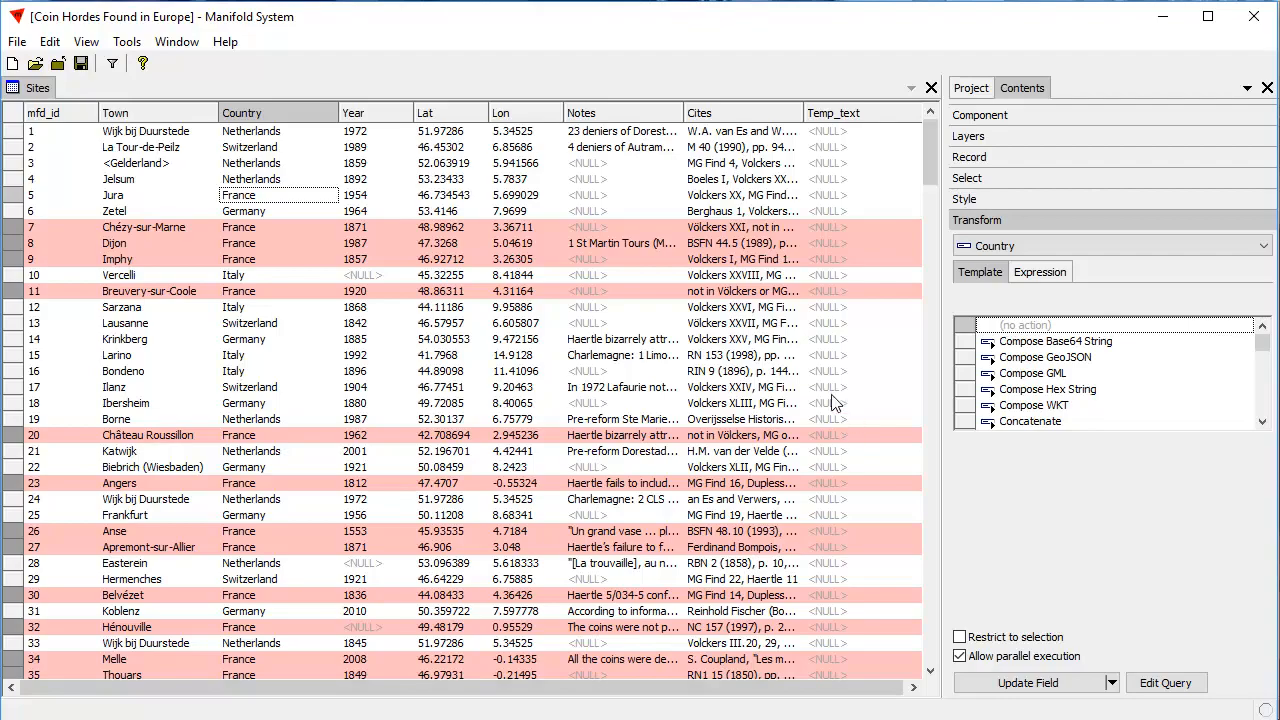
drag(926, 159, 975, 170)
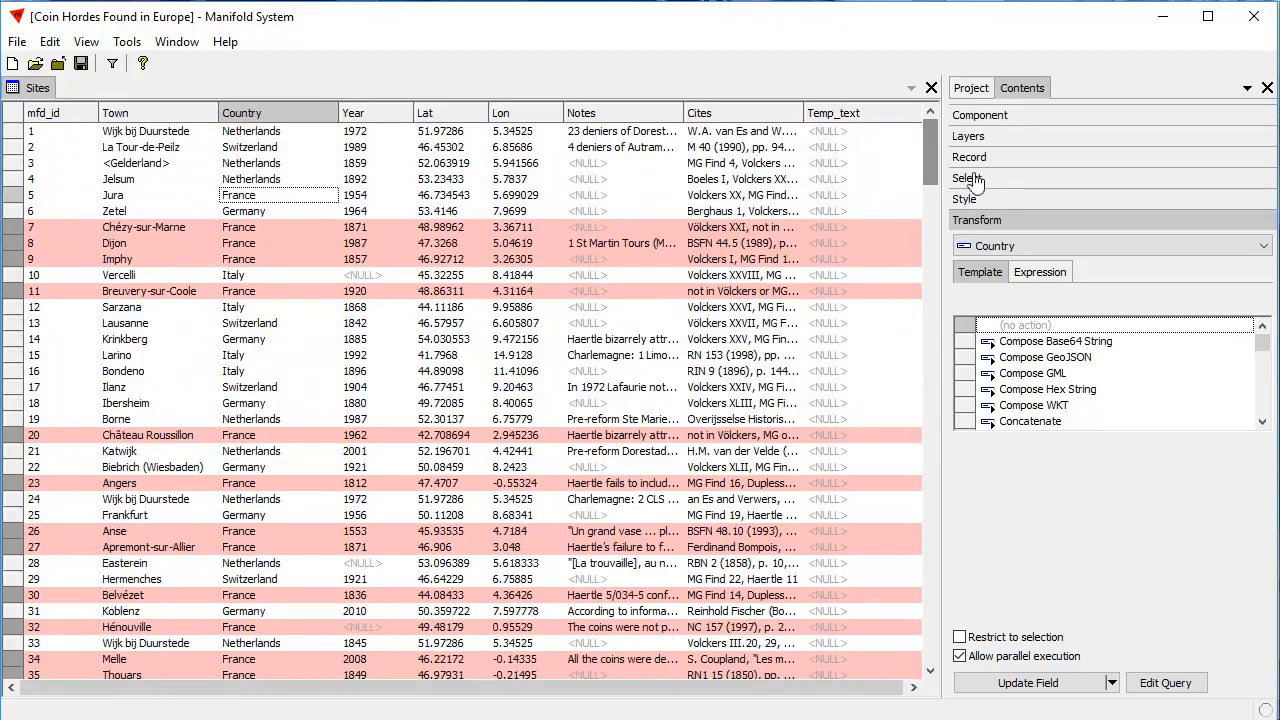
click(978, 179)
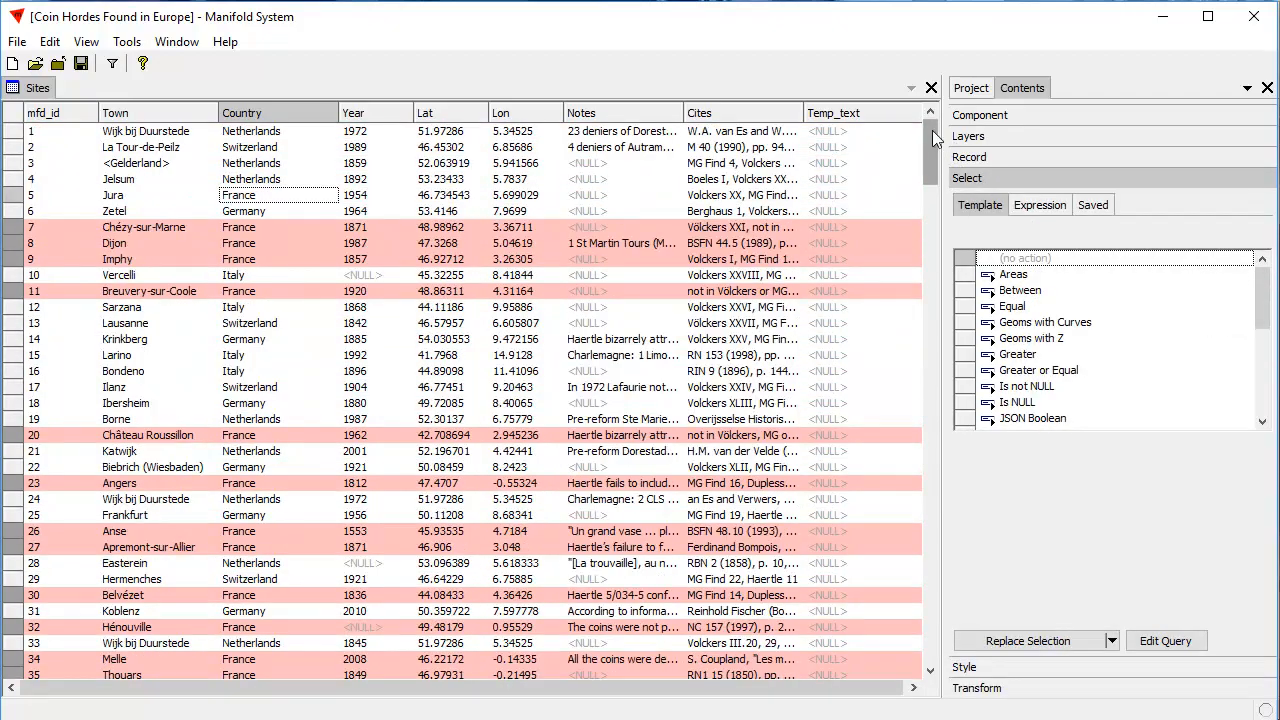
drag(935, 135, 902, 617)
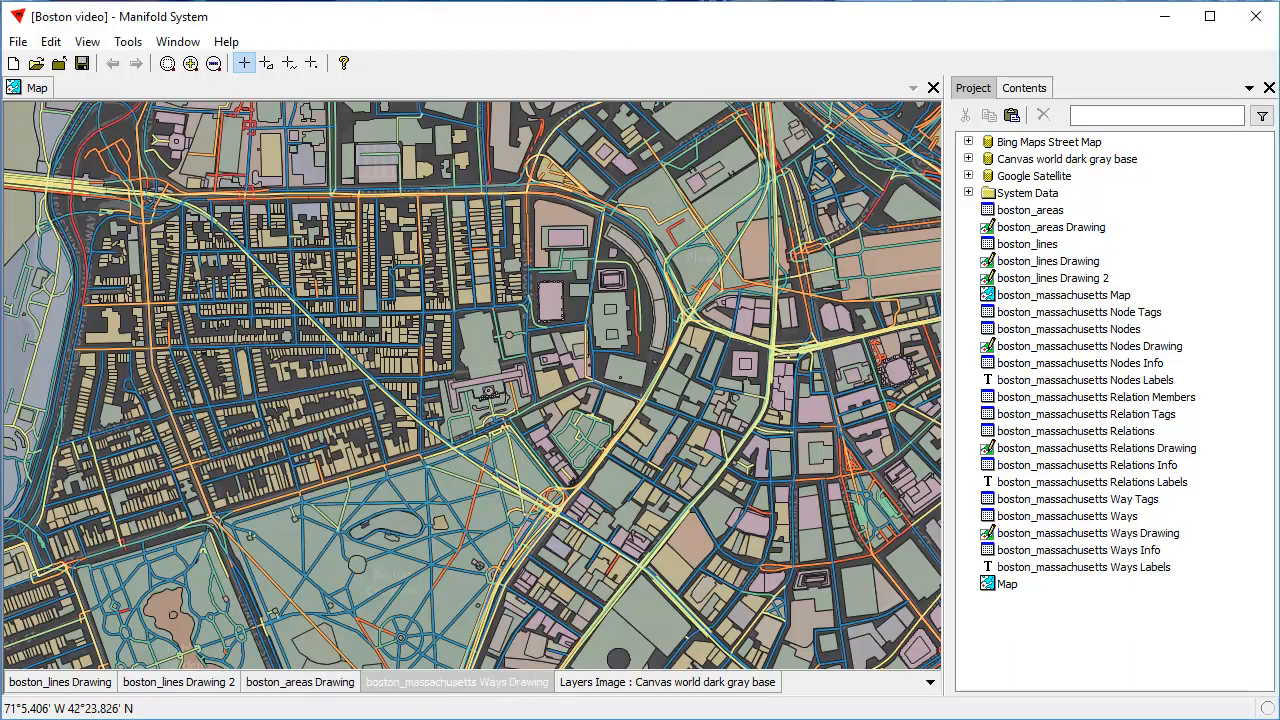
Make the boston_areas Drawing layer active in the Boston video map and duplicate the boston_areas table in the project
click(320, 684)
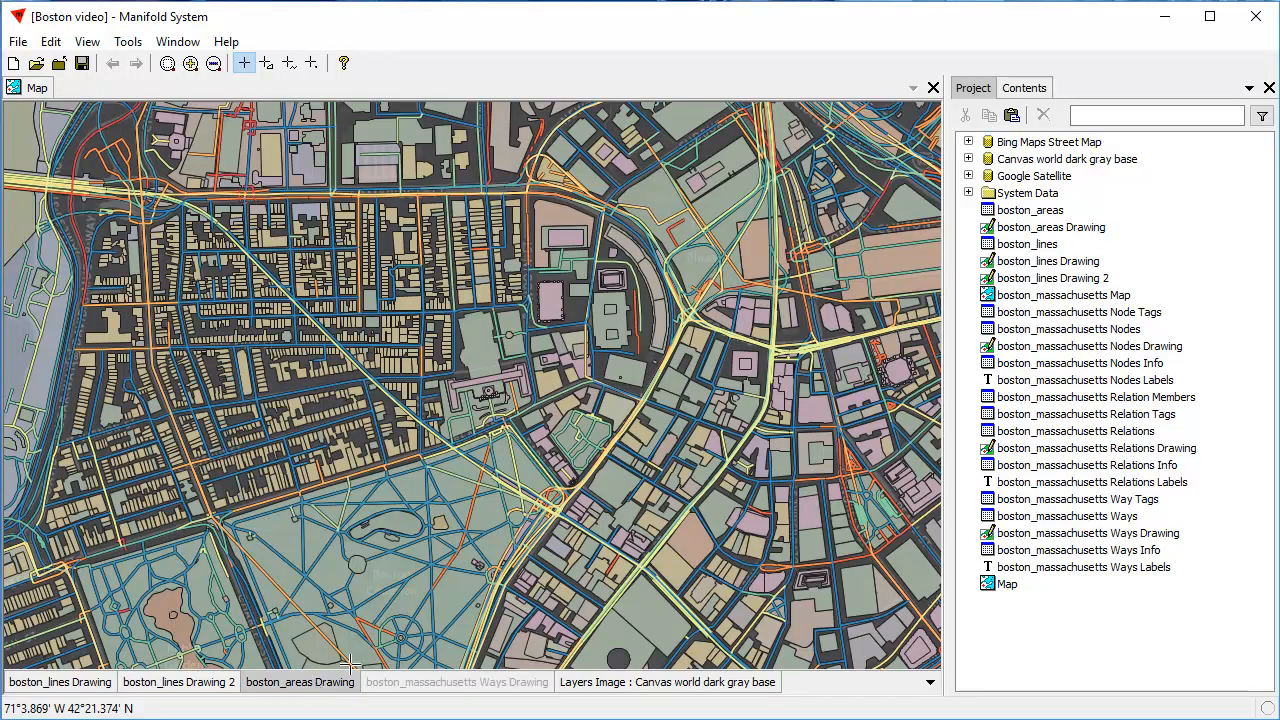
click(1049, 214)
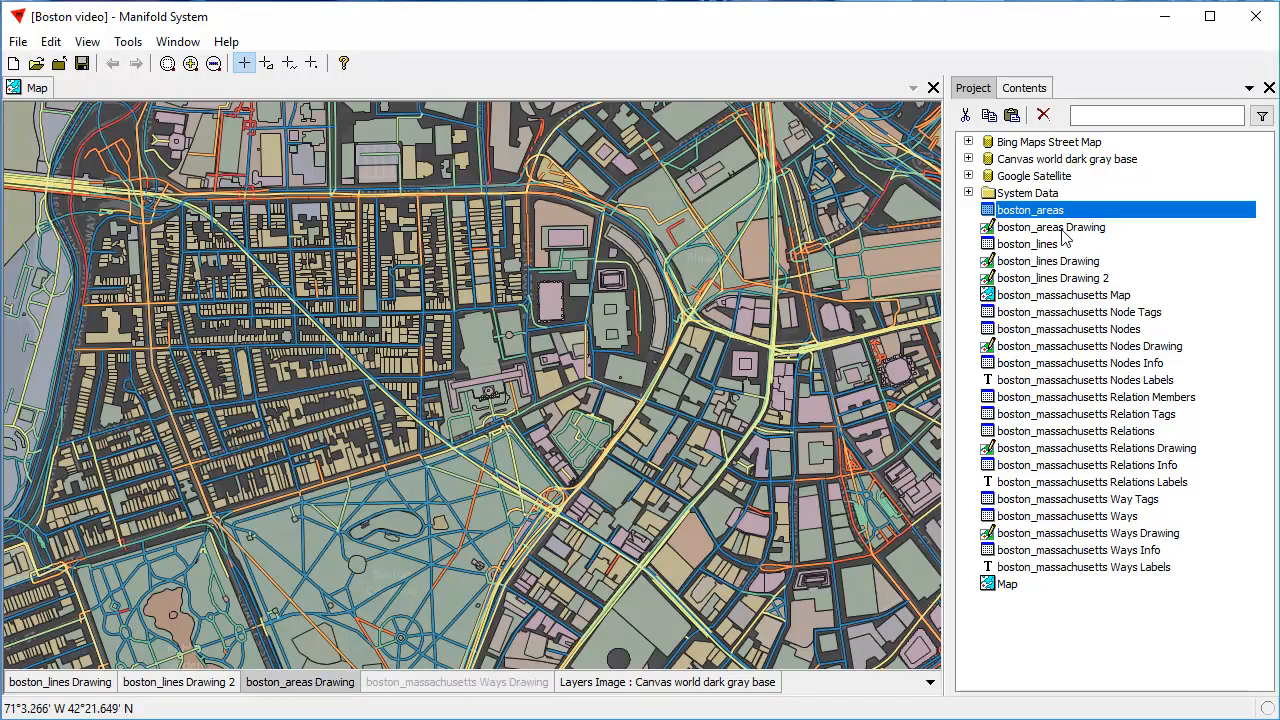
click(1012, 116)
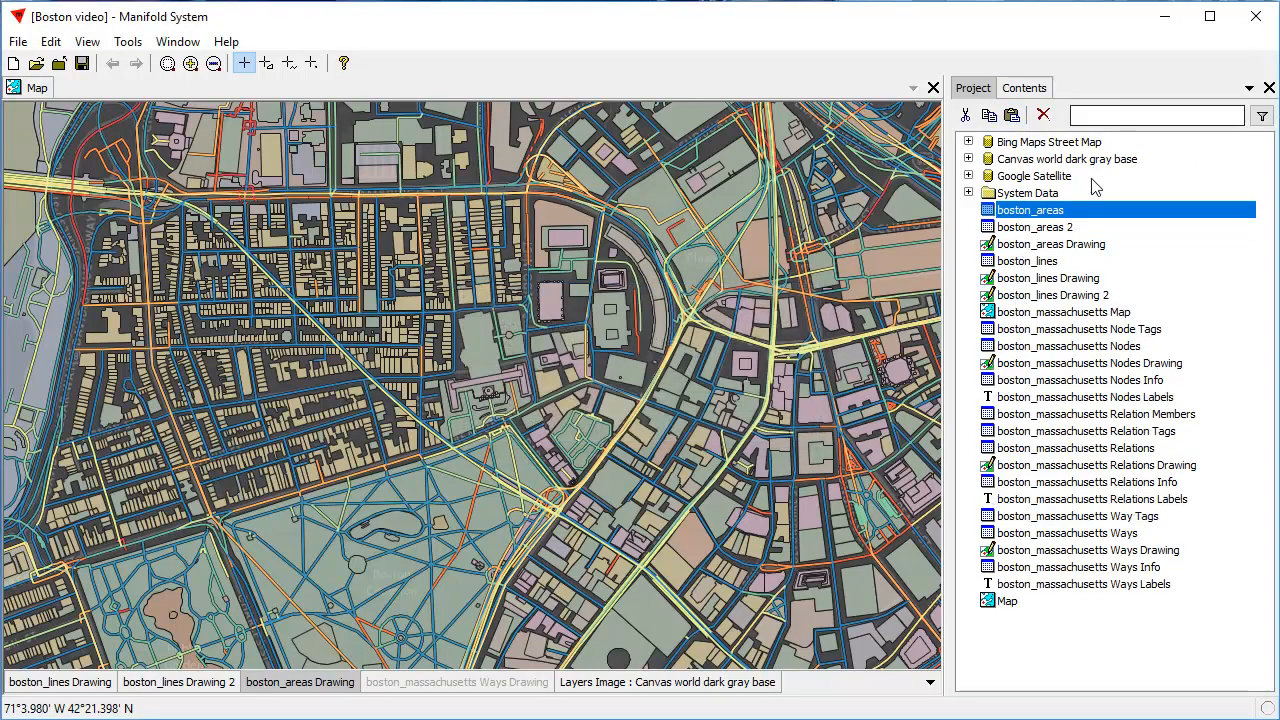
Create a drawing based on the boston_areas 2 table using its Geom geometry, and open the drawing
right_click(1060, 228)
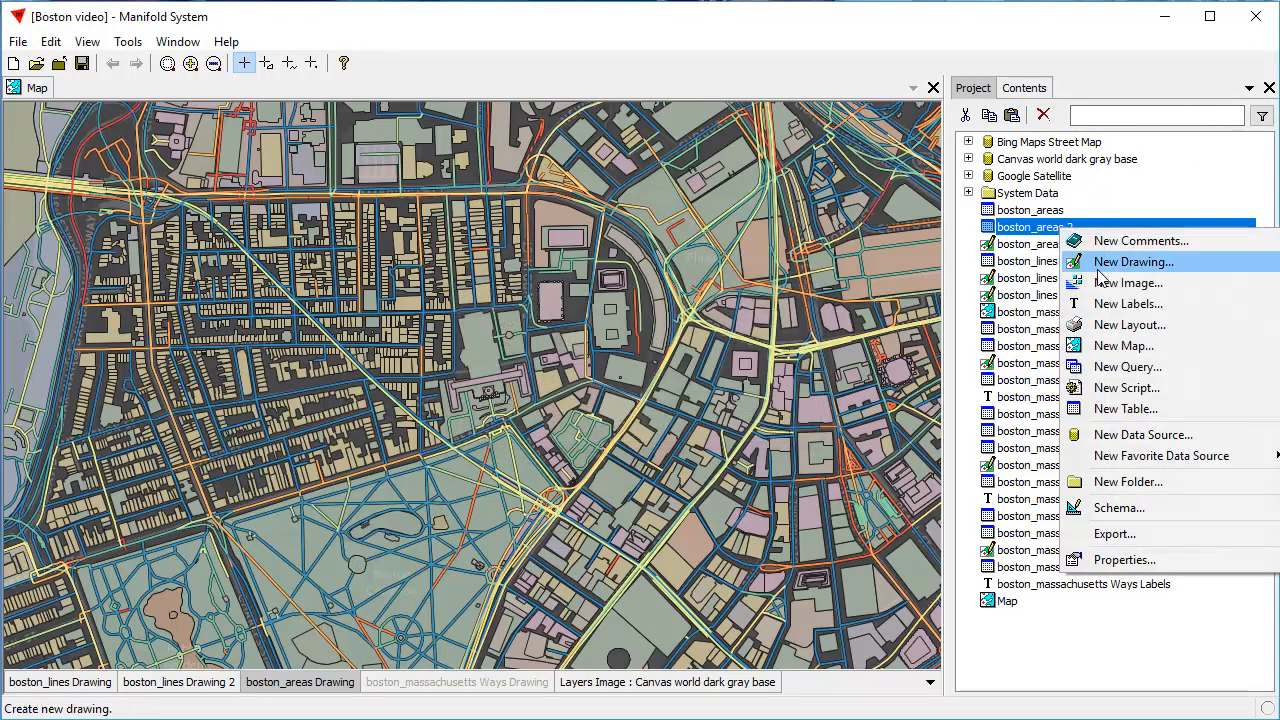
click(1130, 262)
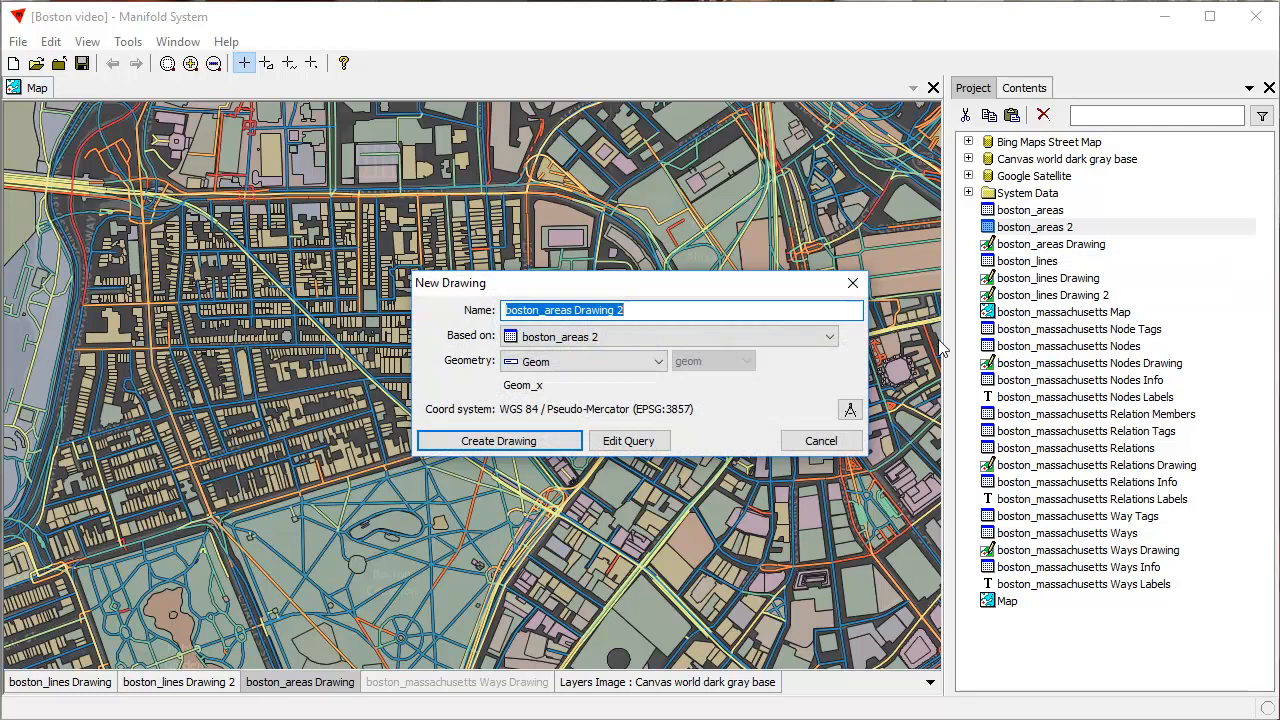
click(540, 443)
double_click(1100, 262)
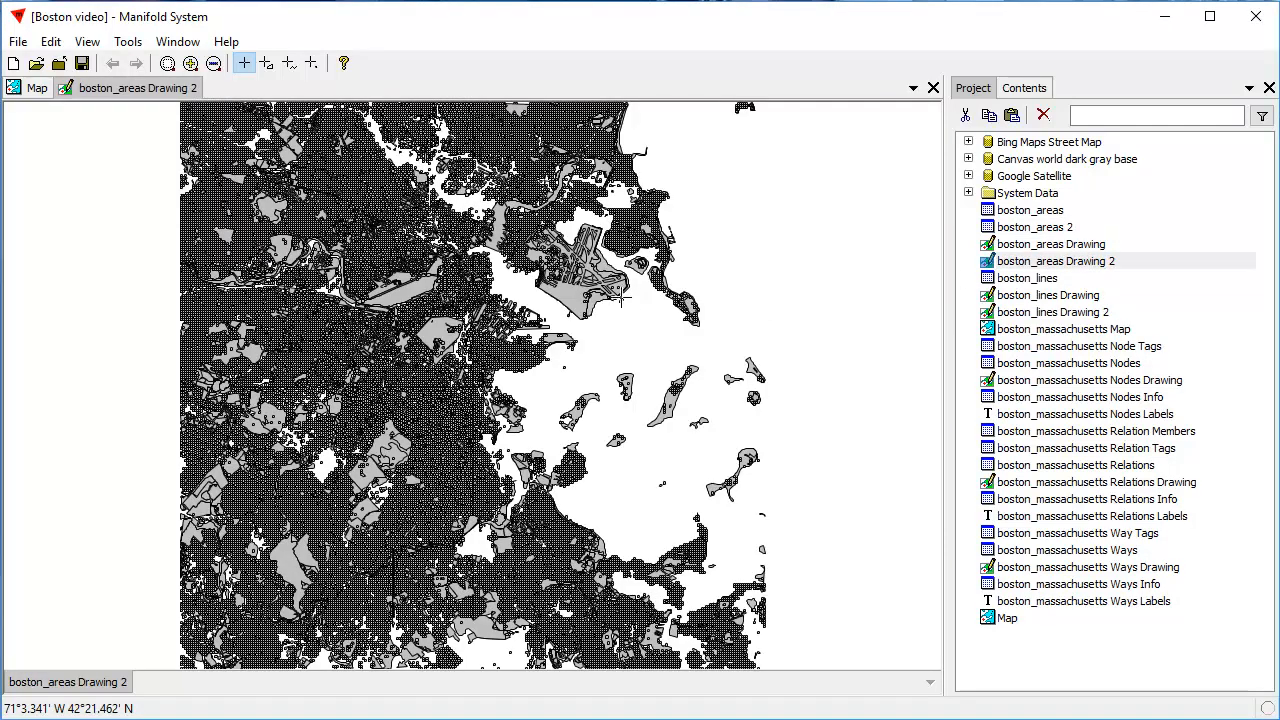
Undock the boston_areas Drawing 2 window, narrow it to about half the map's width, and zoom it to fit the layer
double_click(170, 88)
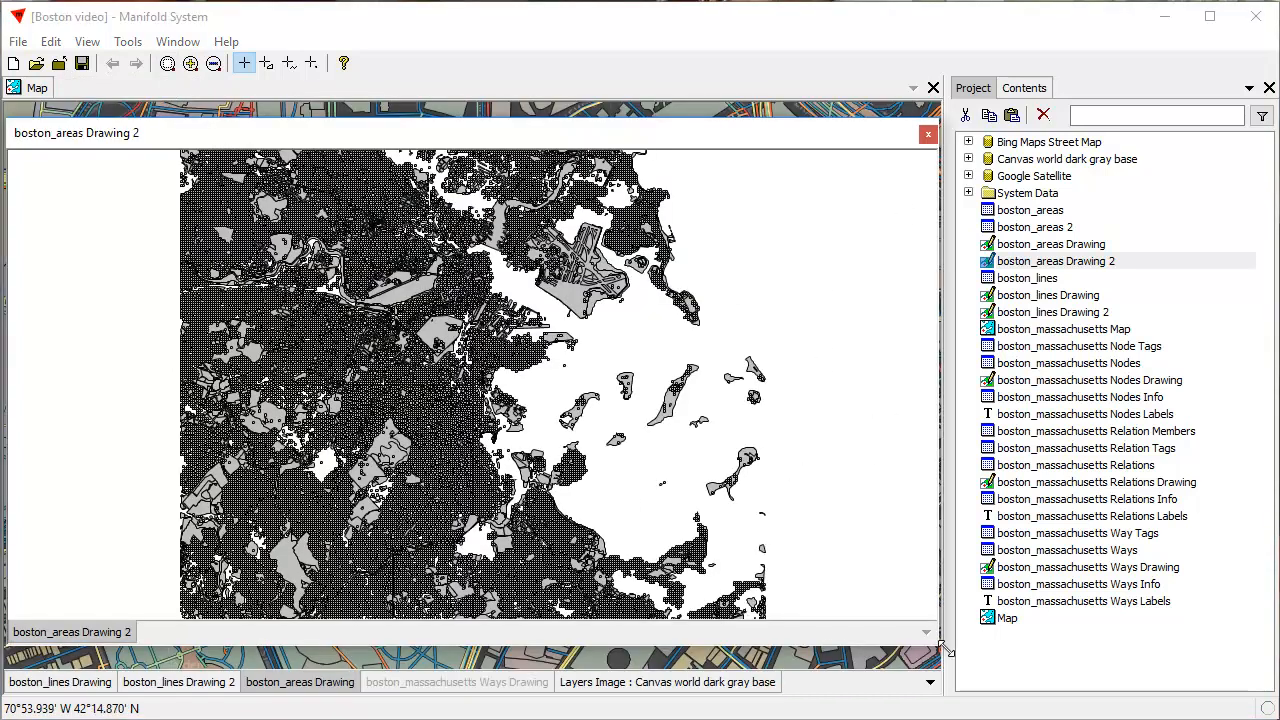
mouse_move(935, 650)
mouse_down()
mouse_move(565, 700)
mouse_move(343, 694)
mouse_move(456, 698)
mouse_up()
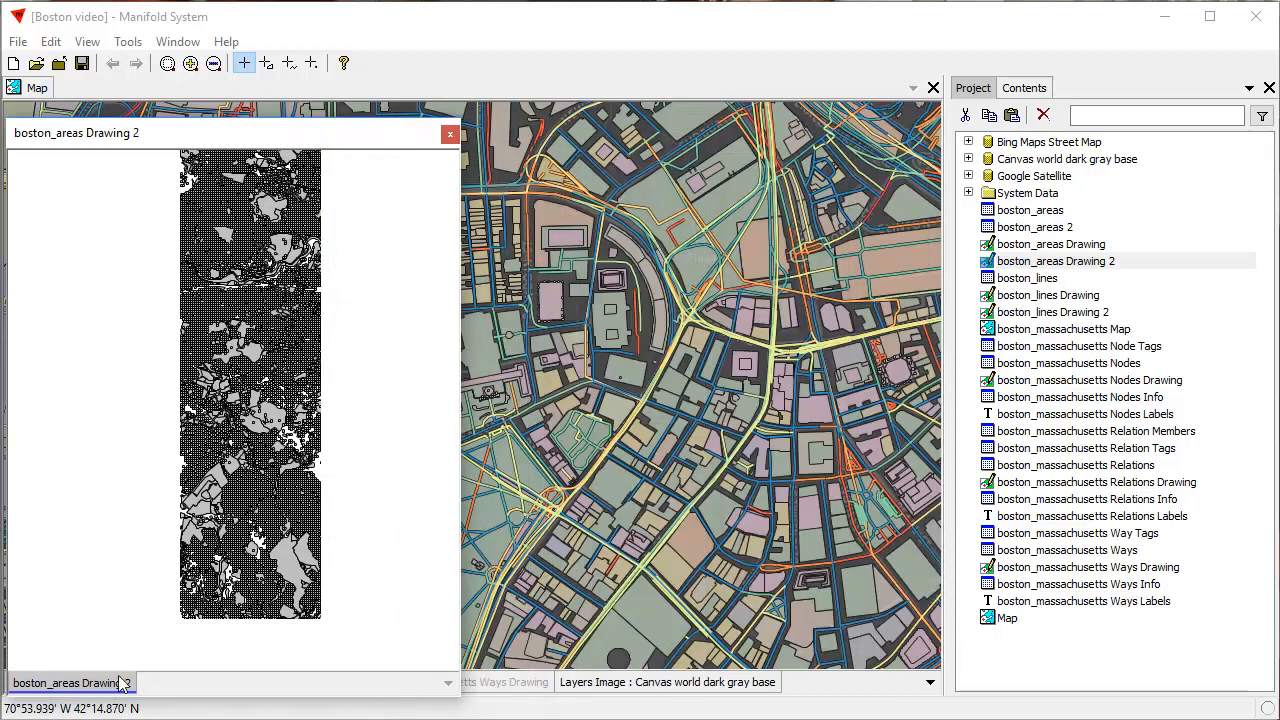
right_click(95, 692)
click(160, 527)
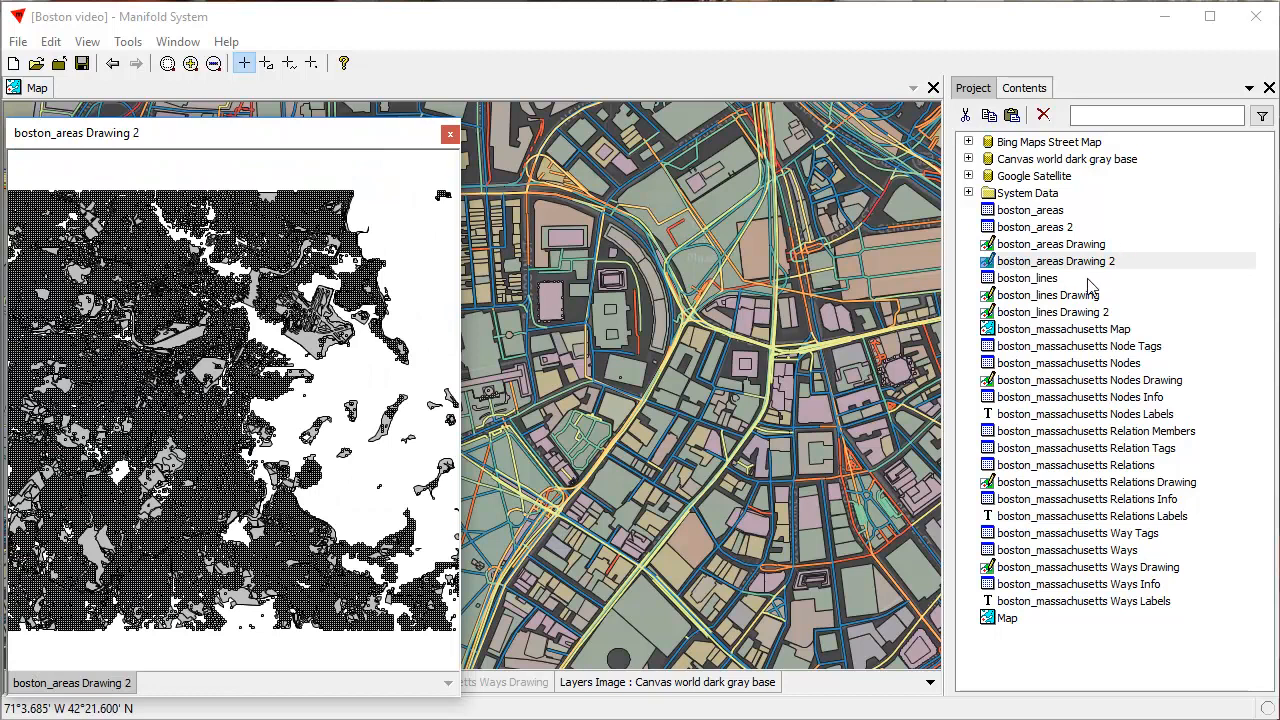
Open the boston_areas 2 table, undock it, narrow it to about half the map's width and place it beside the drawing window
double_click(1042, 228)
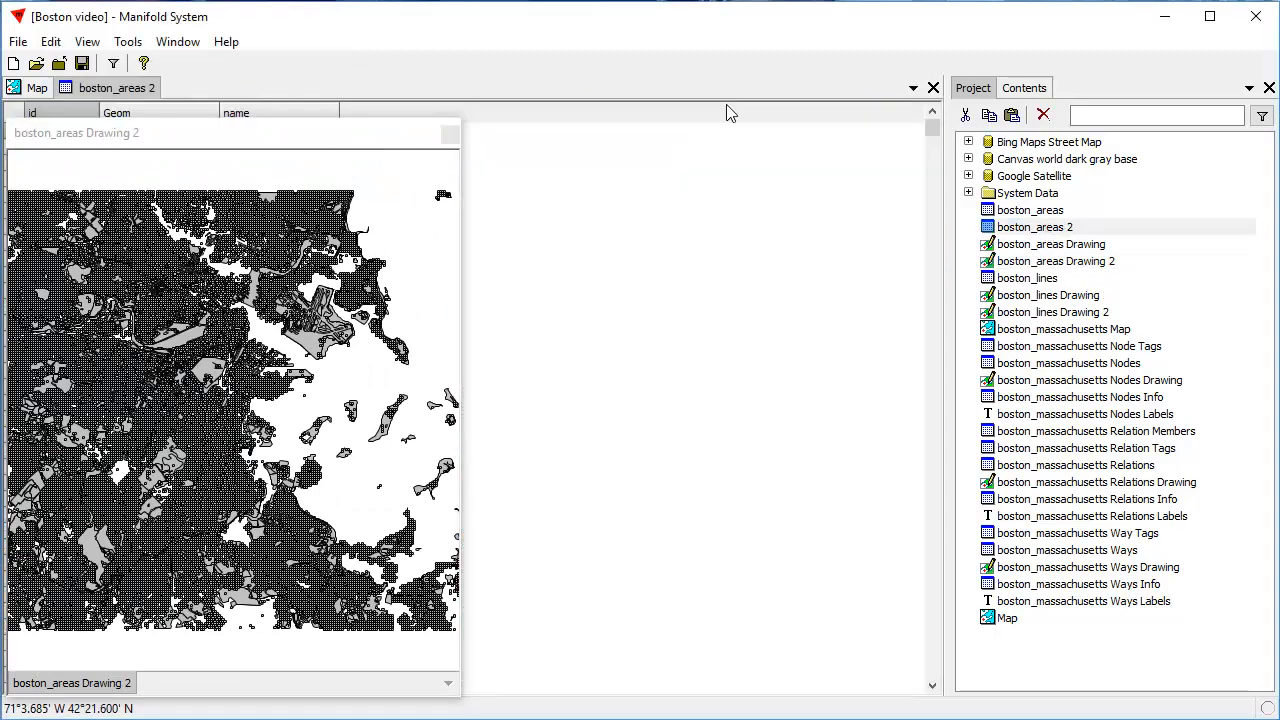
double_click(113, 92)
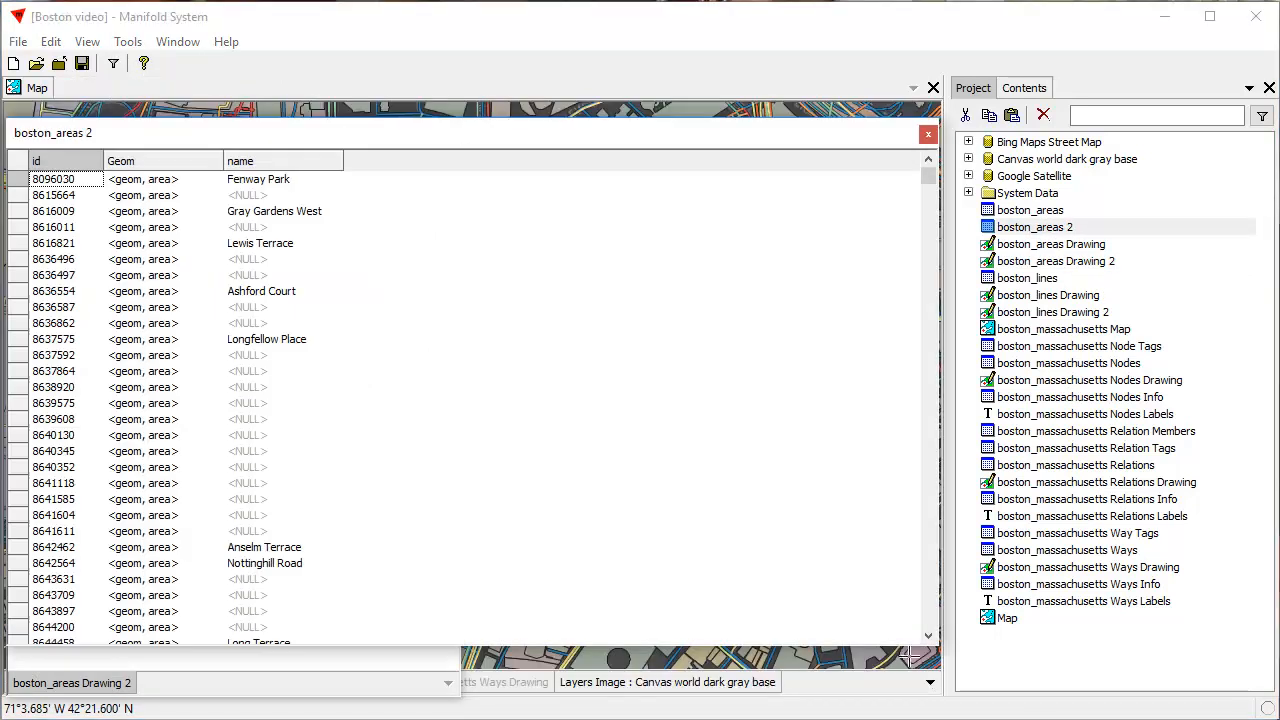
drag(932, 652, 455, 662)
mouse_move(297, 143)
mouse_down()
mouse_move(606, 174)
mouse_move(815, 138)
mouse_move(769, 145)
mouse_up()
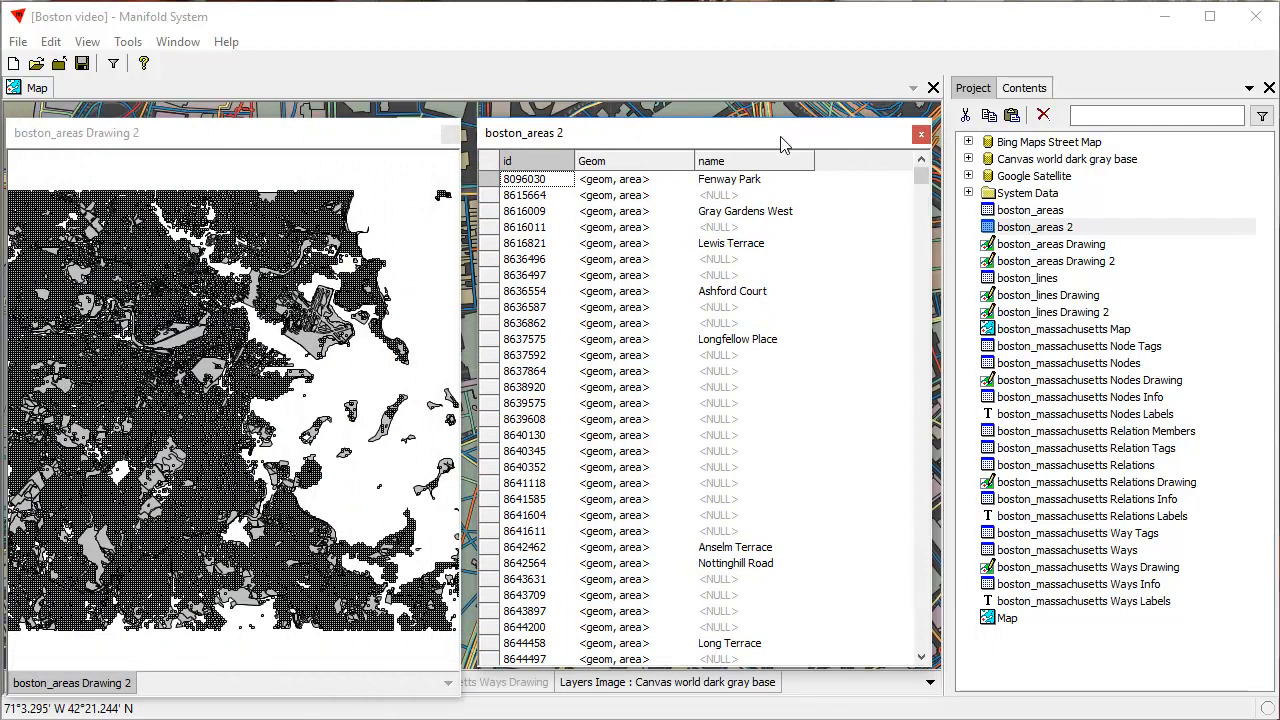
Browse the boston_areas 2 table to its last fetched record and return to the first one
click(395, 150)
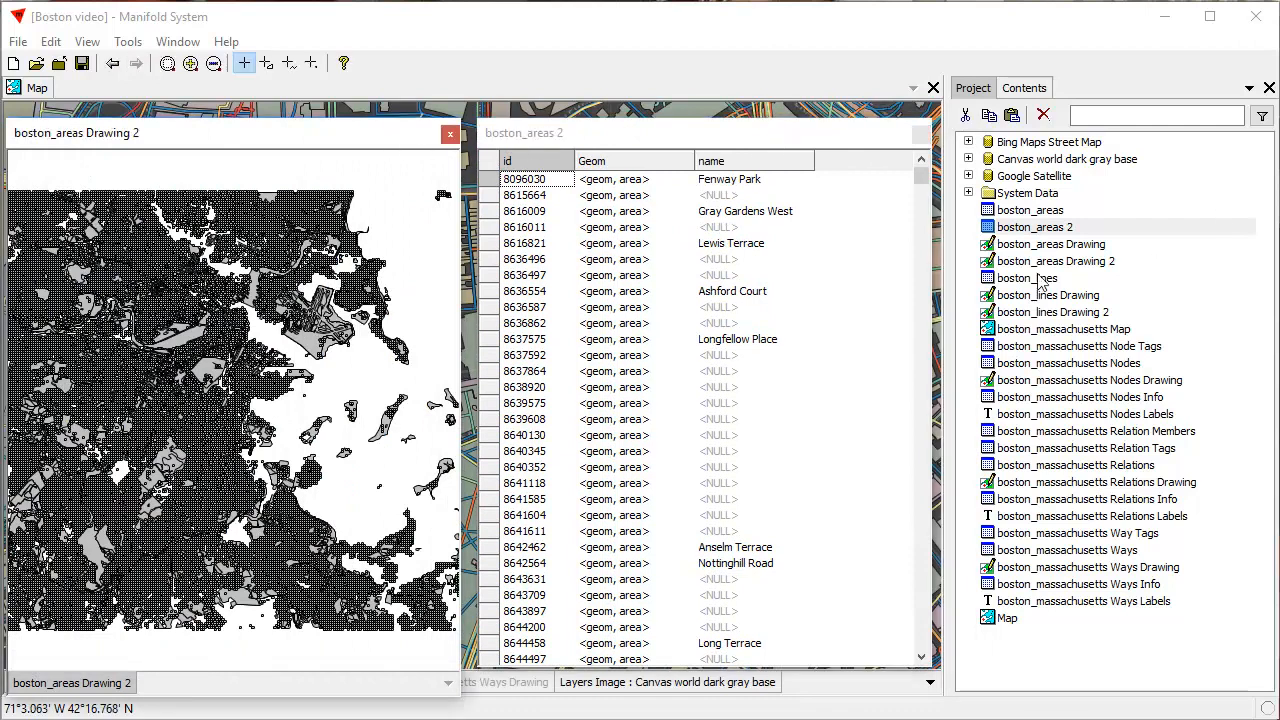
click(814, 137)
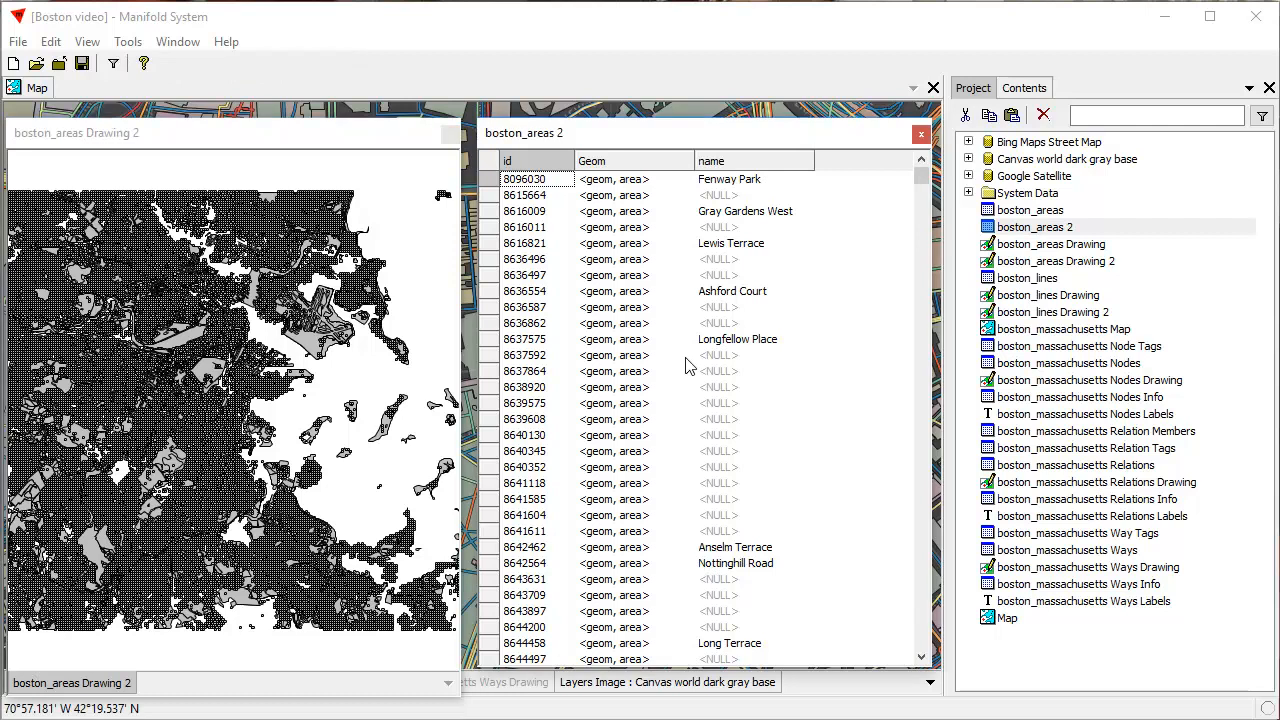
key(ctrl+End)
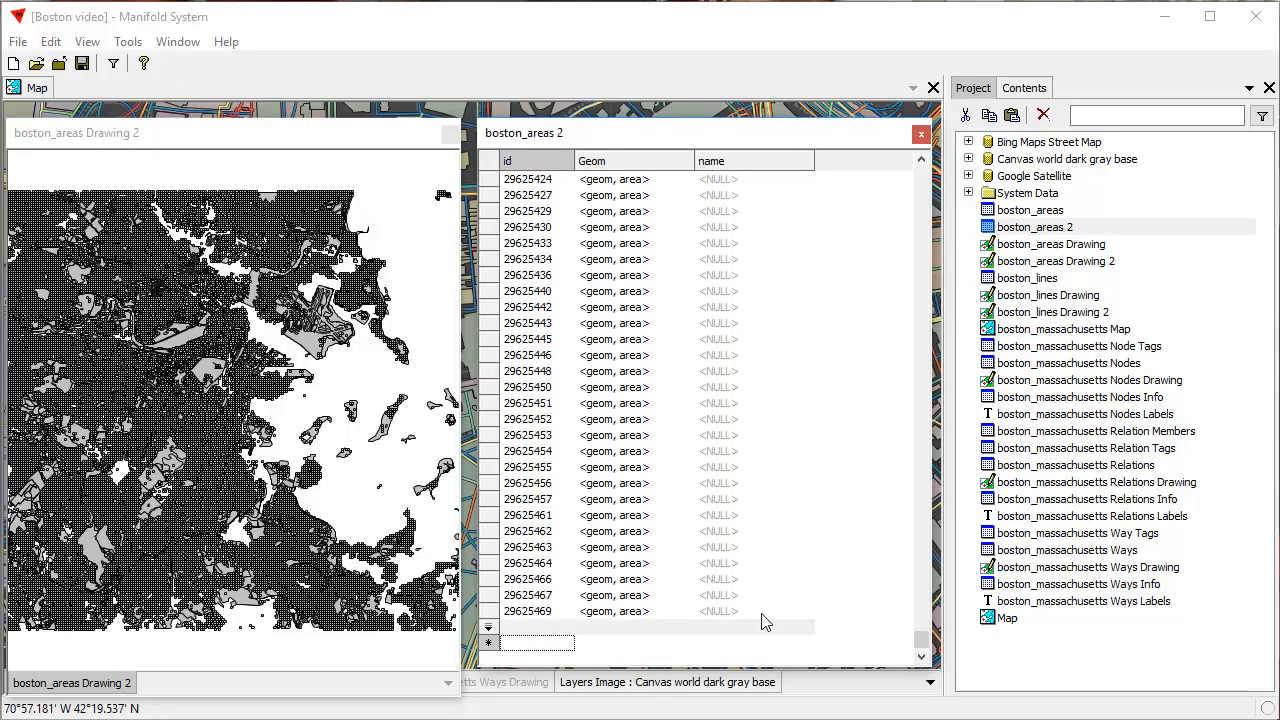
key(ctrl+Home)
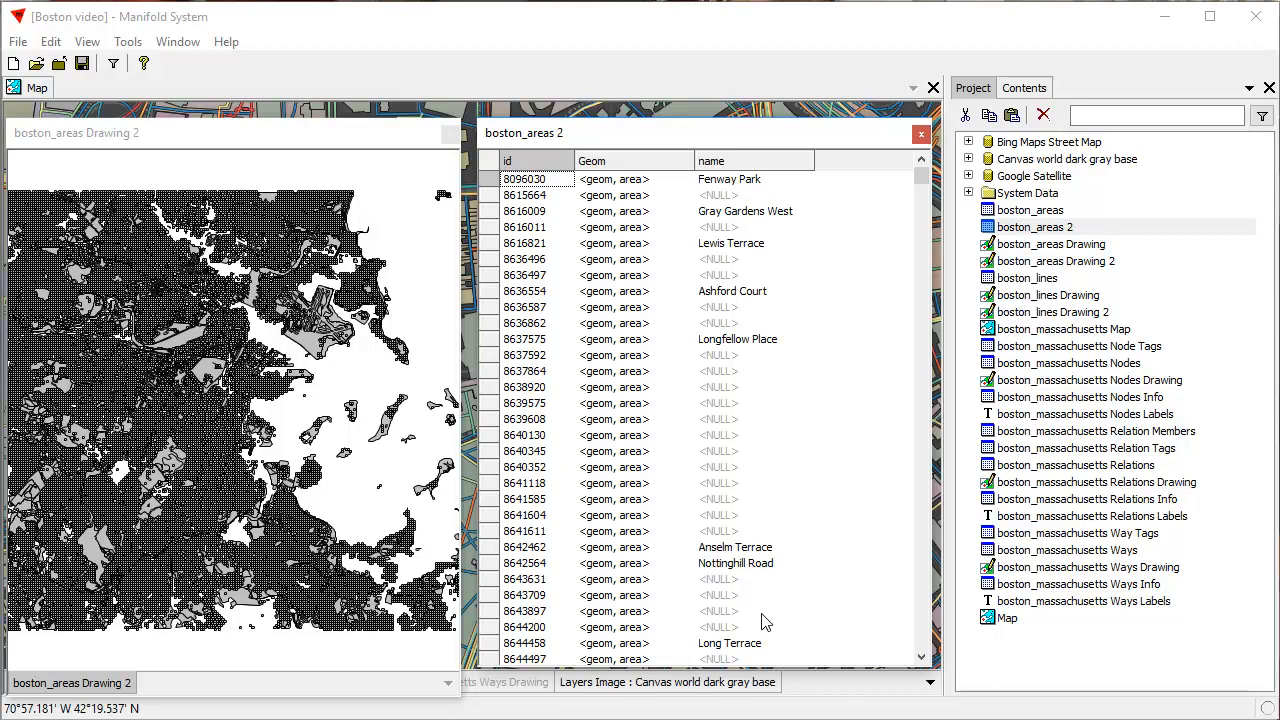
Examine the areas of boston_areas Drawing 2 up close and return to the full extent of the layer
click(362, 155)
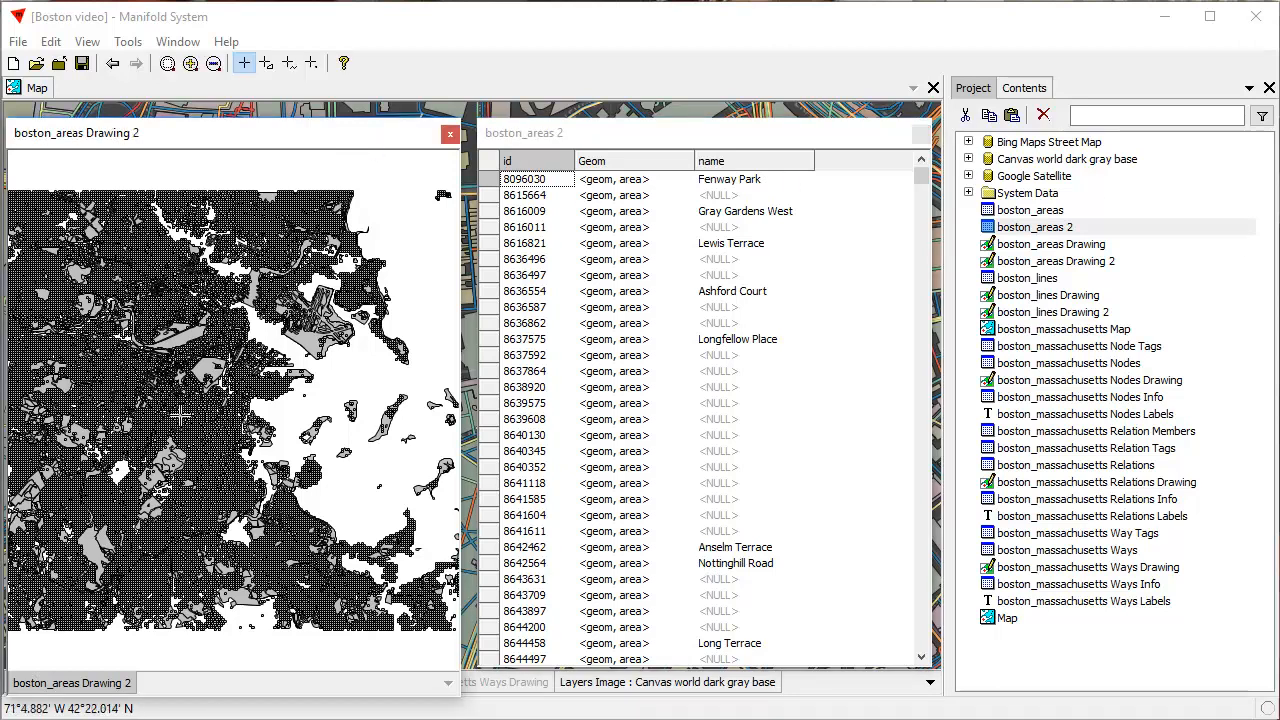
drag(237, 344, 320, 422)
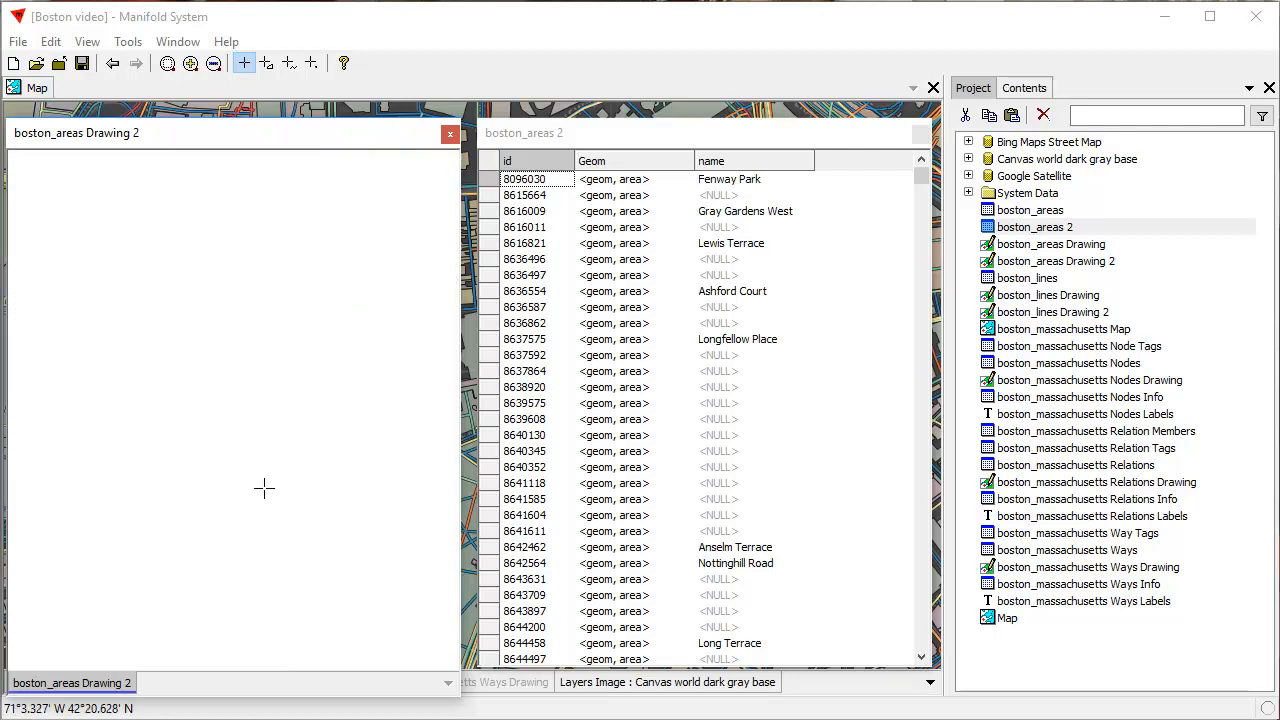
drag(203, 421, 371, 541)
right_click(102, 686)
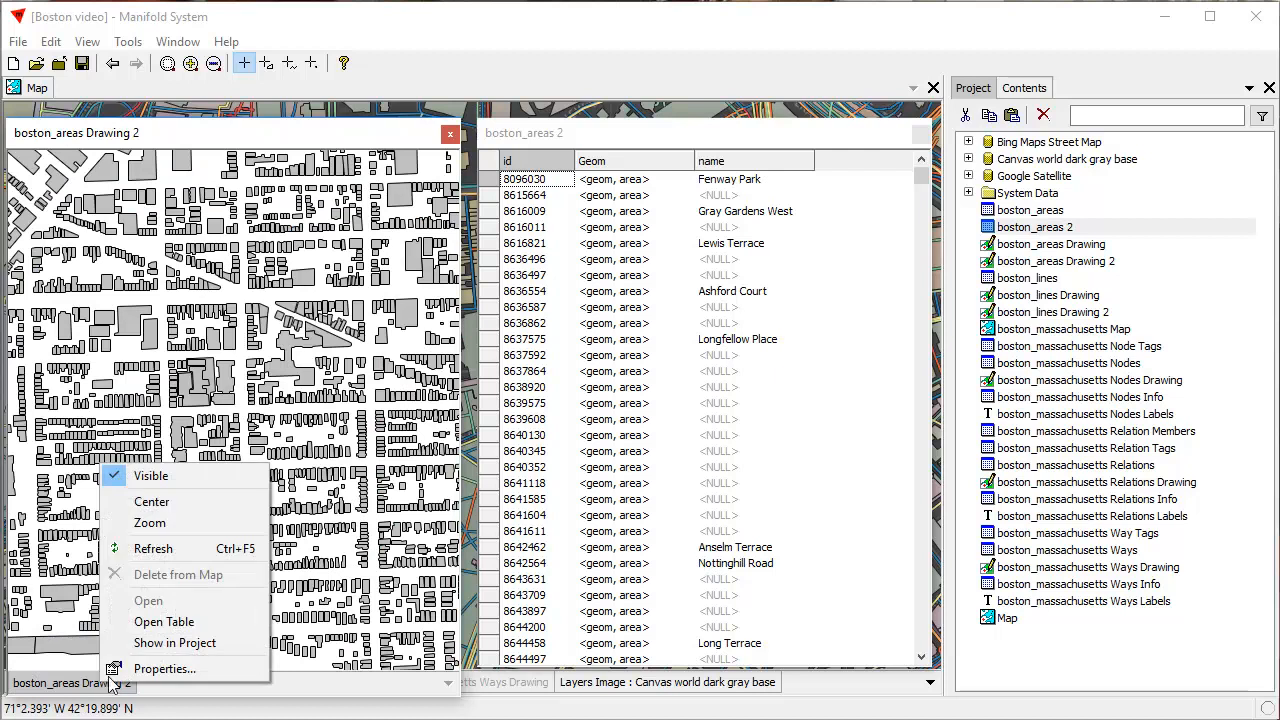
click(166, 523)
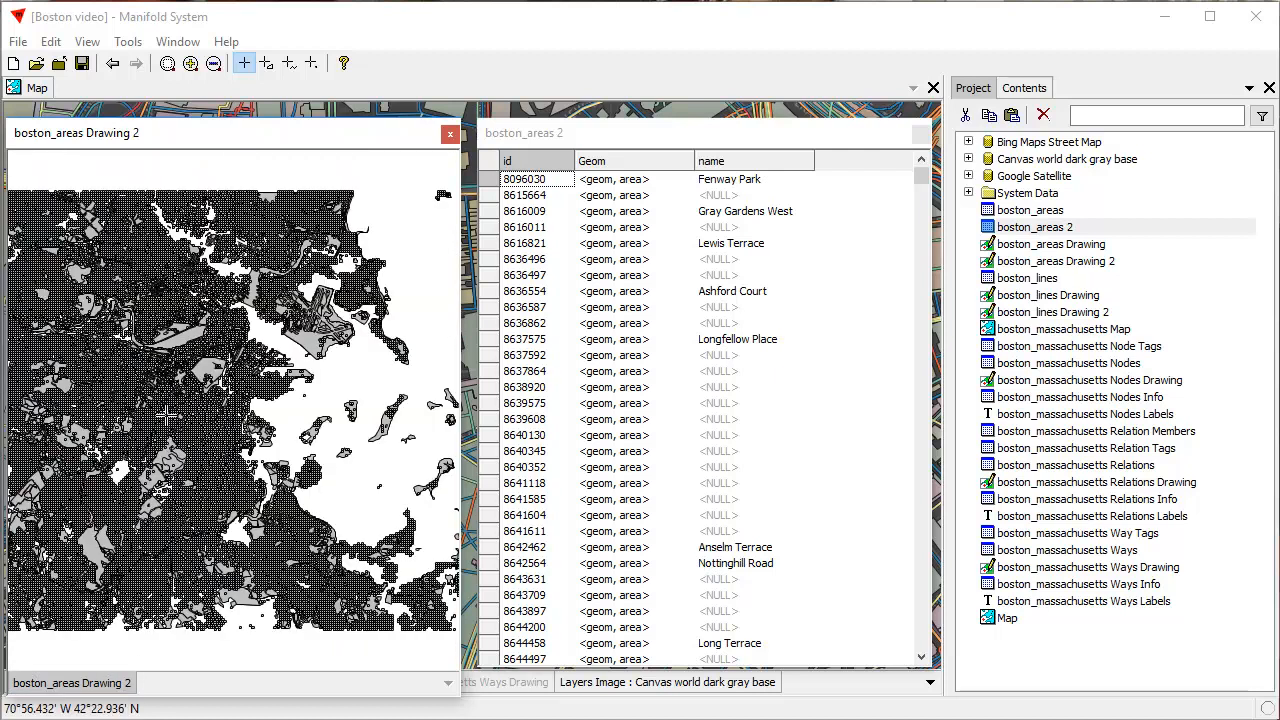
click(733, 137)
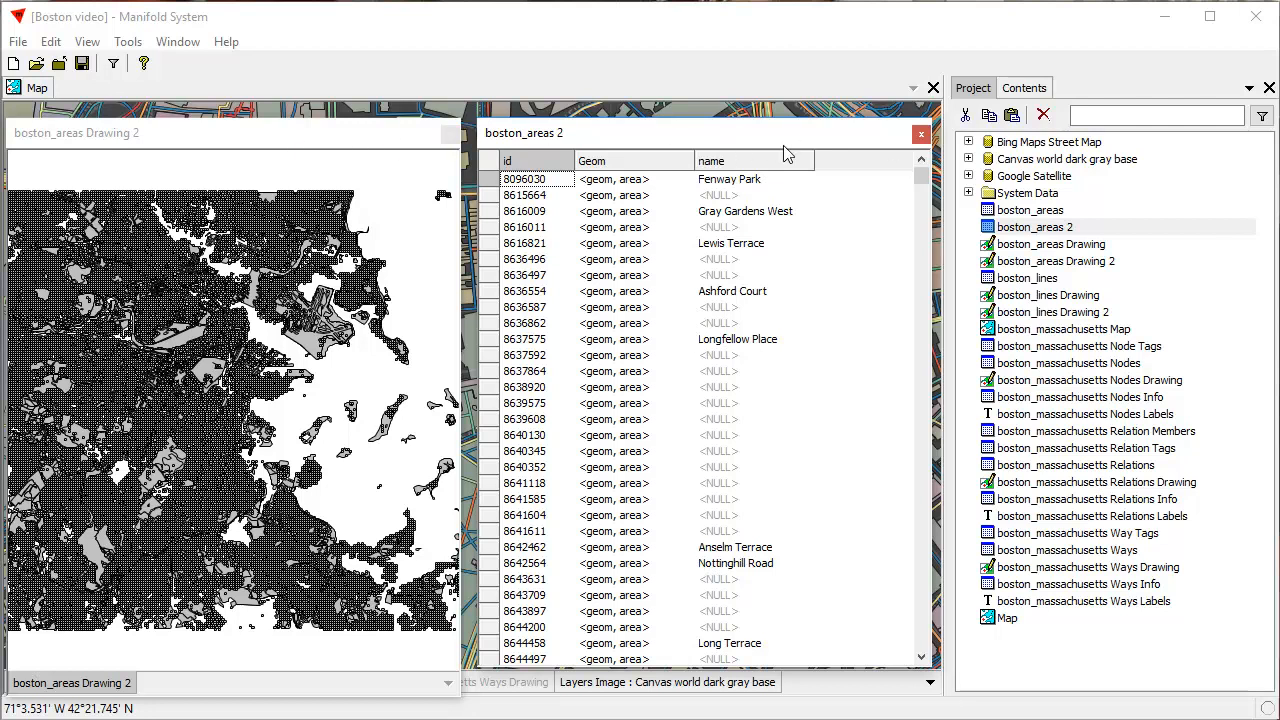
click(315, 145)
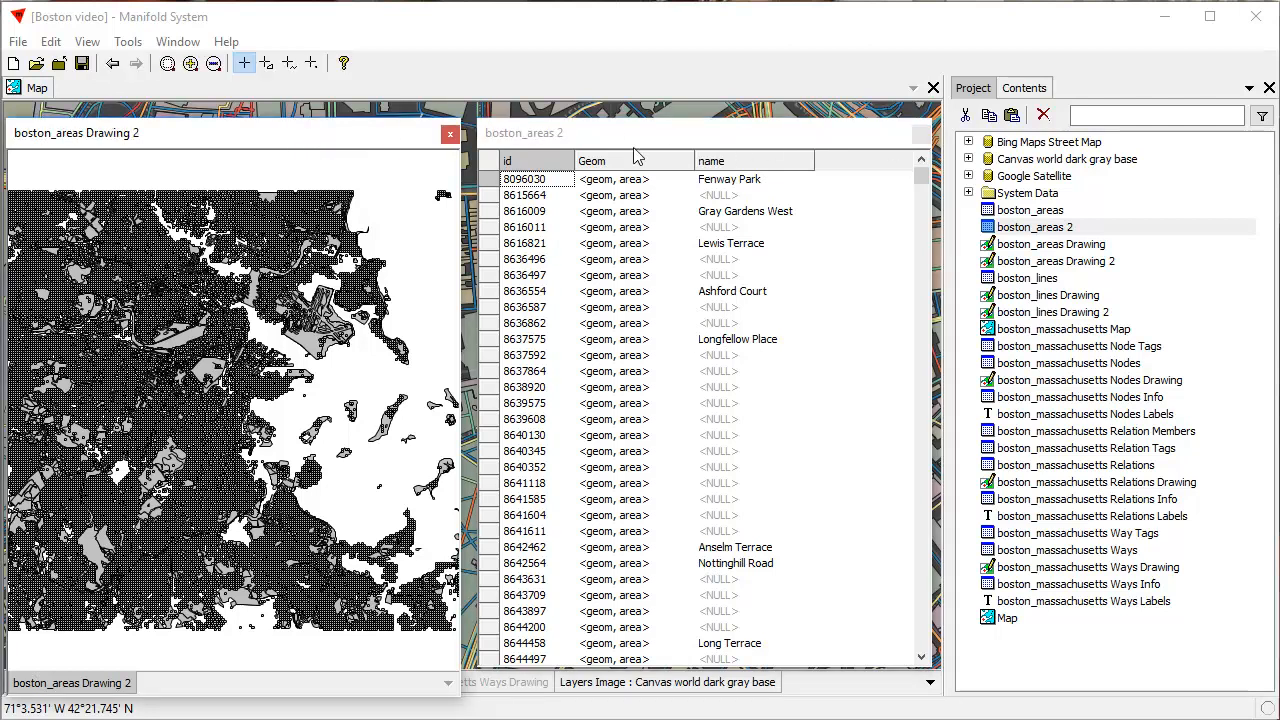
click(674, 138)
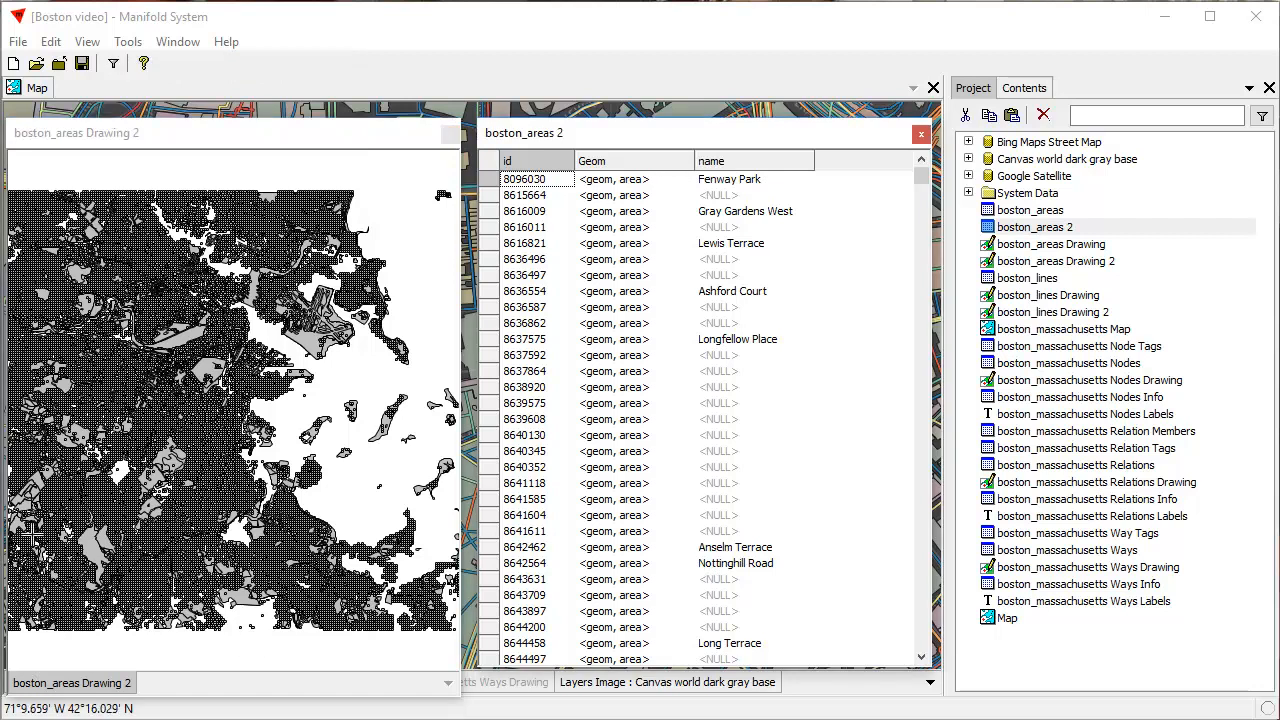
click(30, 508)
drag(36, 504, 102, 622)
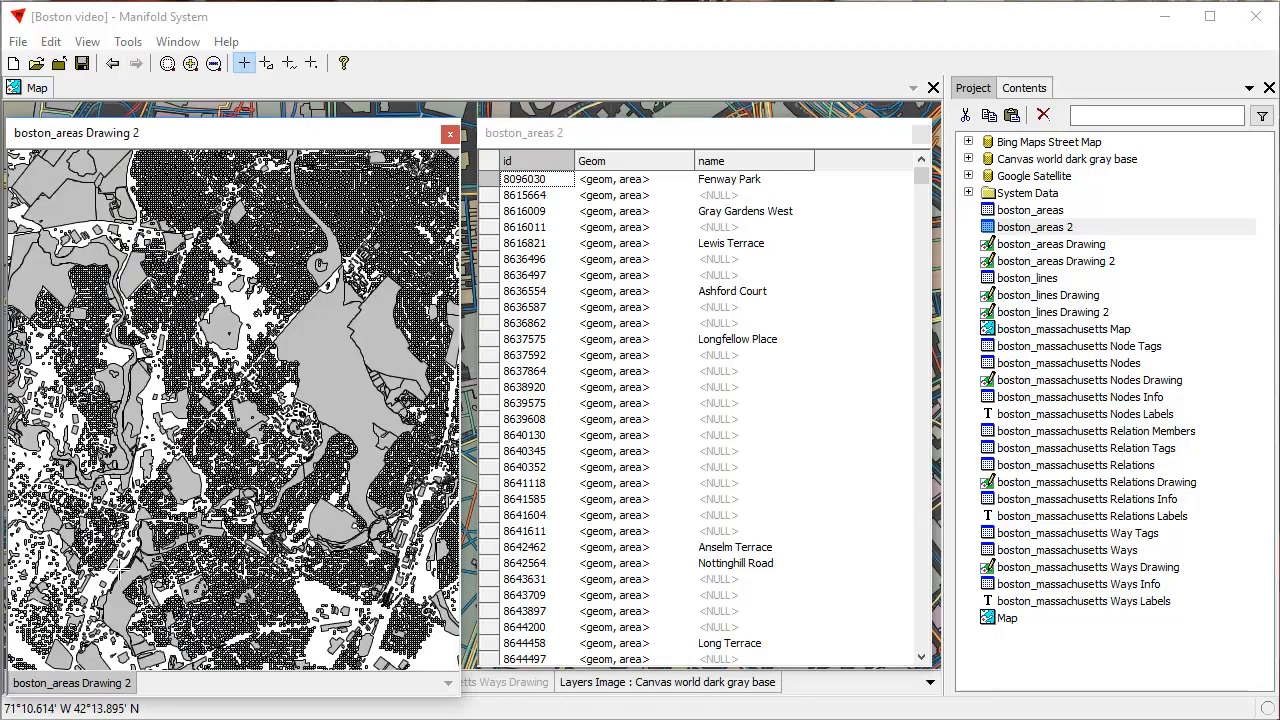
click(113, 63)
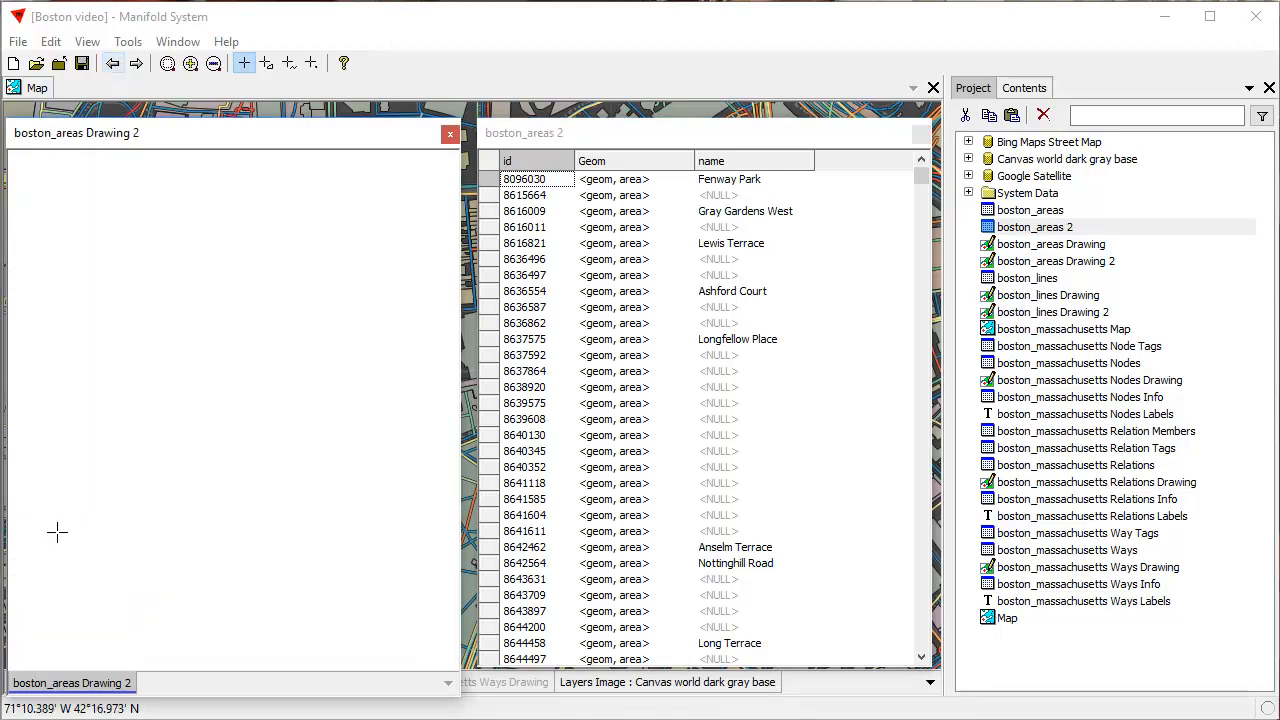
Select the areas in the southwest corner of the drawing with a box and filter the table to show only selected records
drag(17, 486, 118, 630)
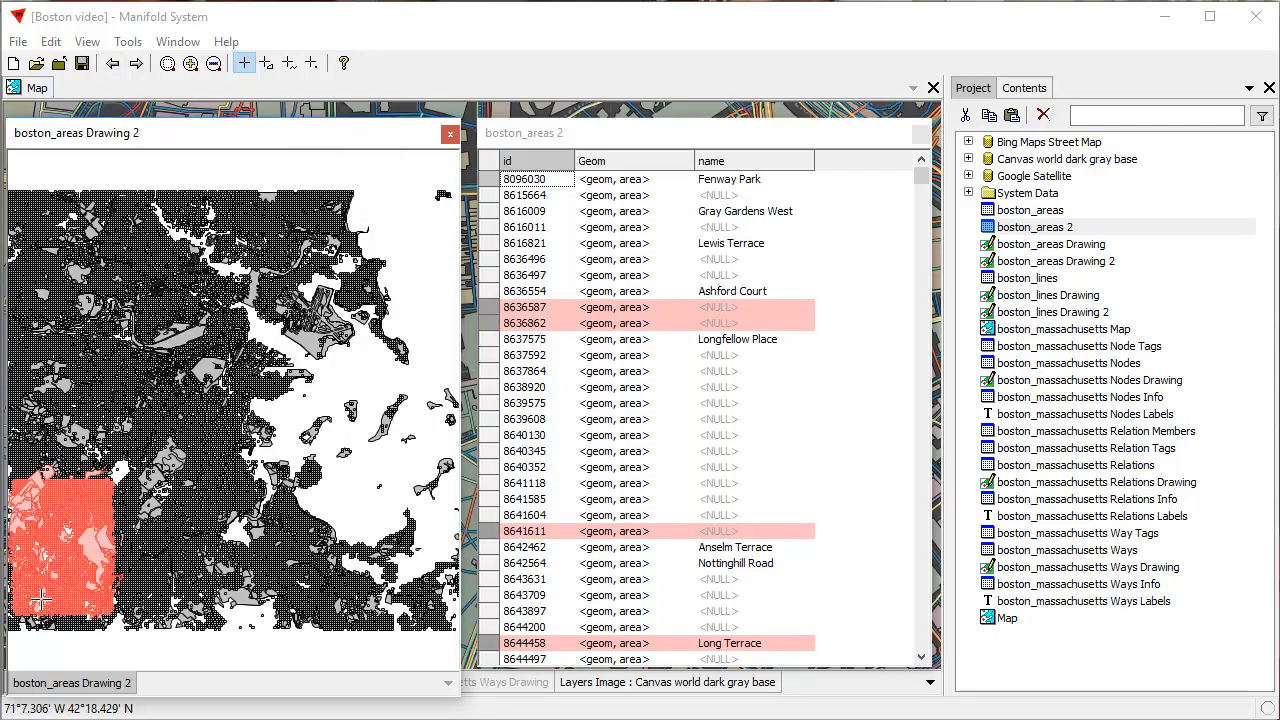
mouse_move(921, 178)
mouse_down()
mouse_move(940, 388)
mouse_move(907, 396)
mouse_move(954, 340)
mouse_move(940, 175)
mouse_up()
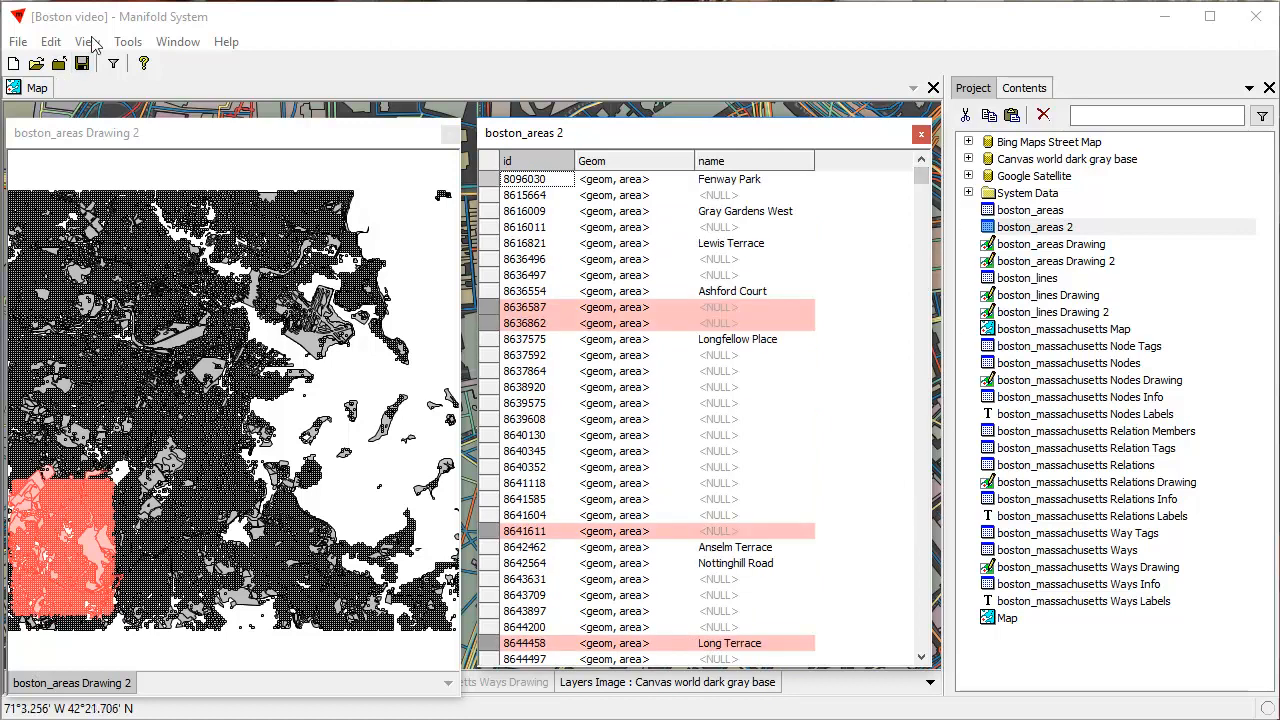
click(49, 44)
mouse_move(87, 41)
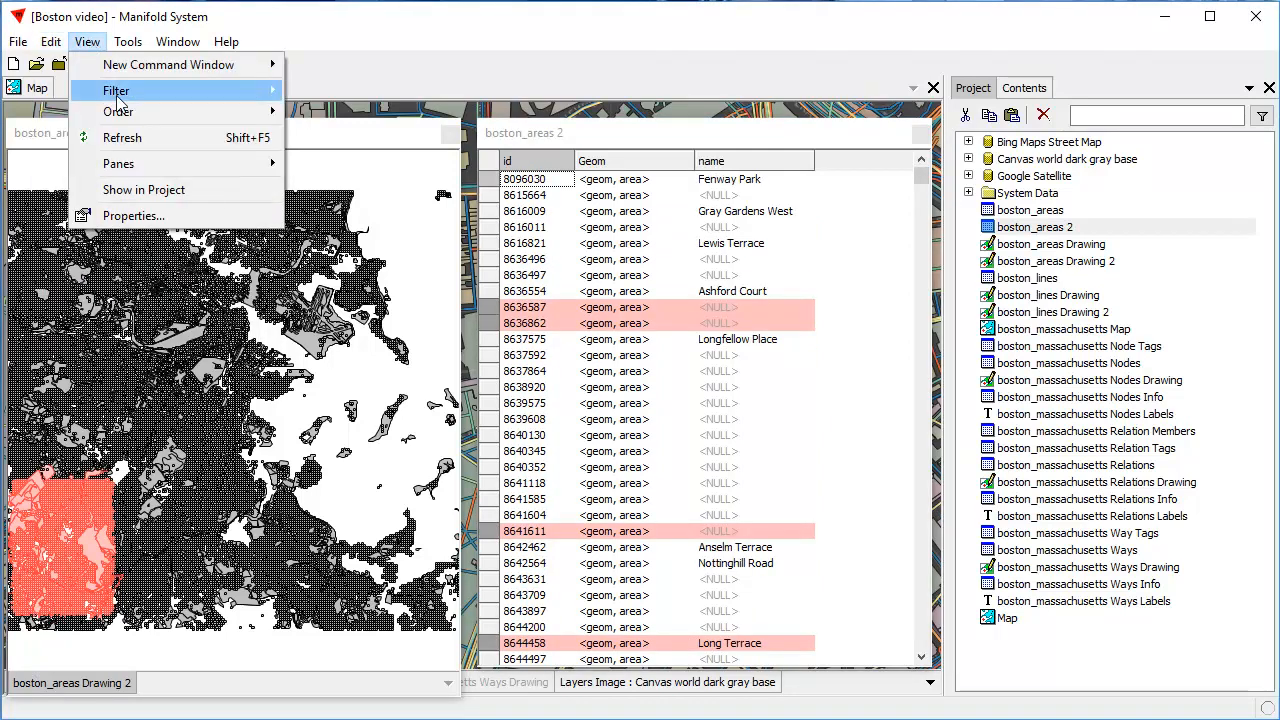
mouse_move(116, 90)
click(336, 159)
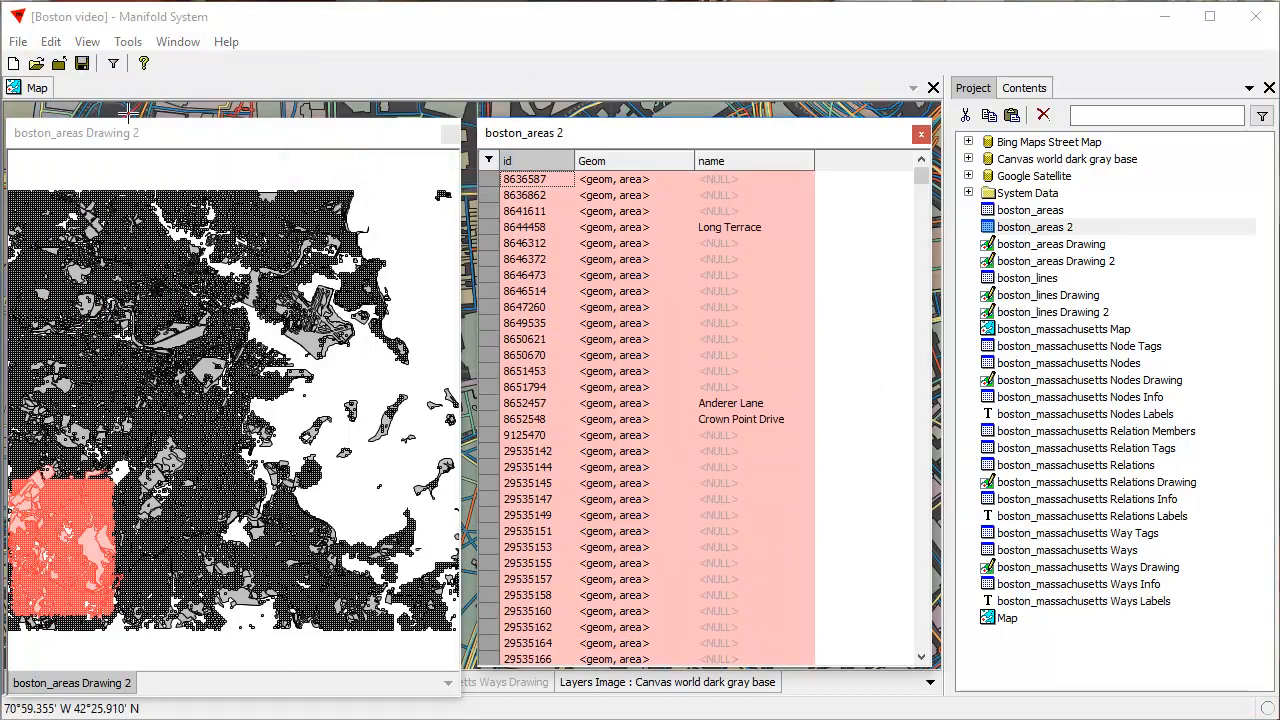
Check the range of filtered records and add a filter that keeps only records whose name is not NULL
drag(928, 195, 943, 658)
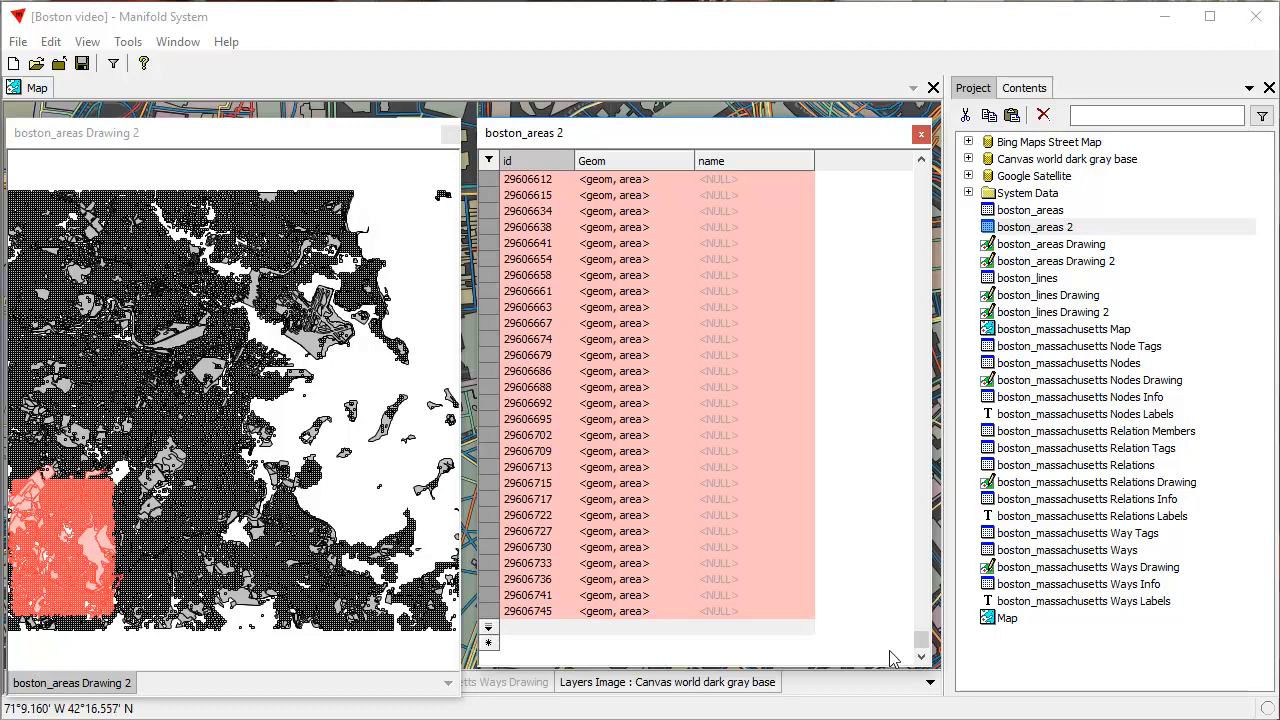
drag(921, 640, 921, 205)
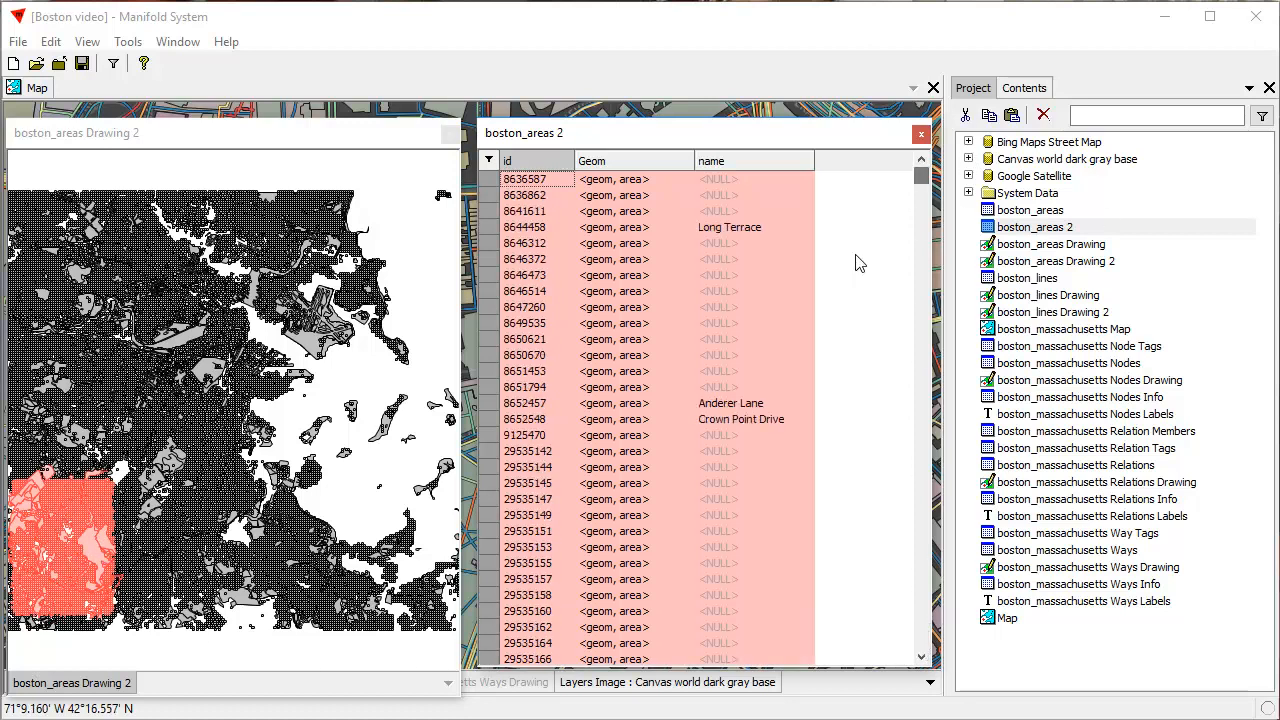
right_click(715, 278)
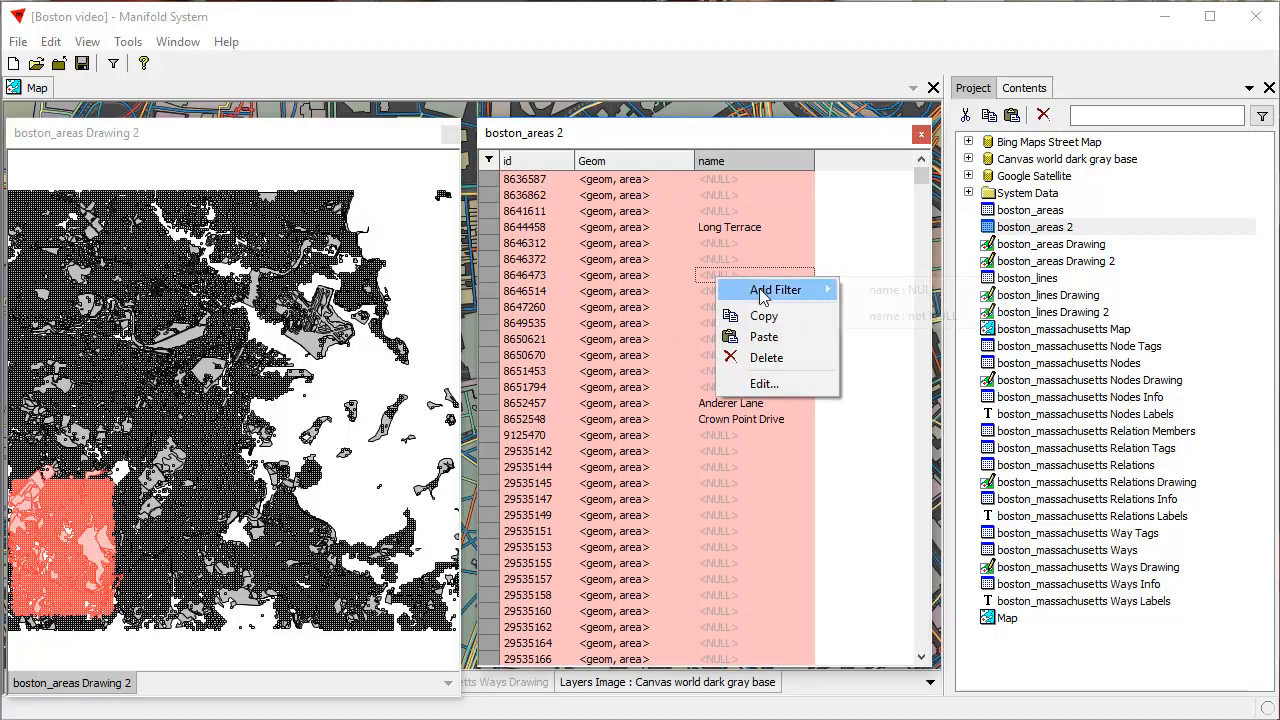
mouse_move(835, 293)
click(913, 316)
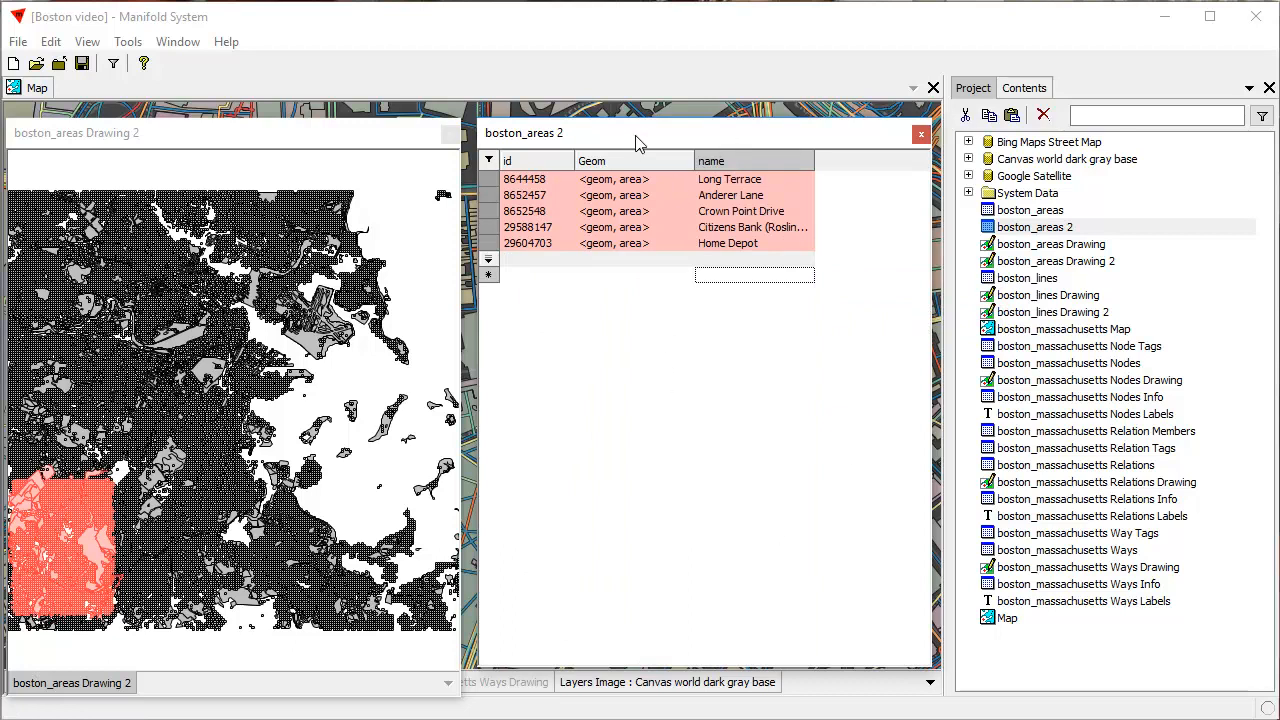
Turn off Filter Fetched Records Only for the boston_areas 2 table and review the filtered names from the first record
click(88, 42)
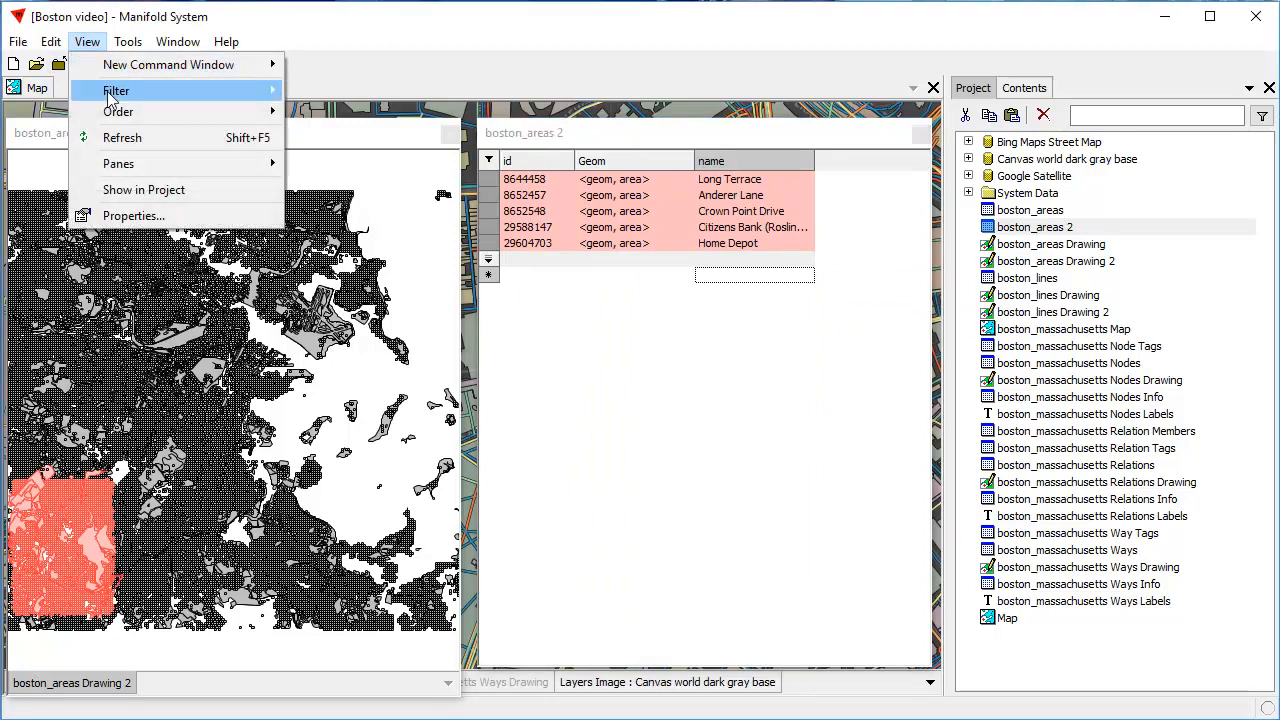
mouse_move(120, 92)
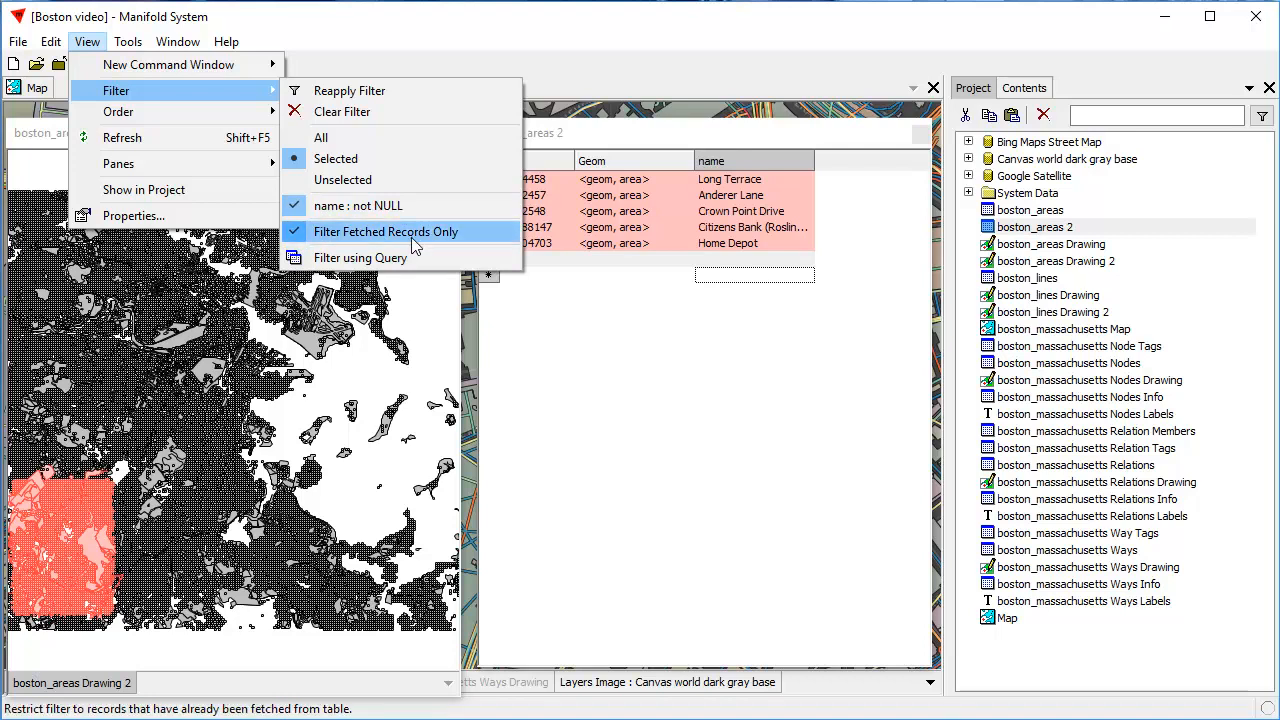
click(291, 238)
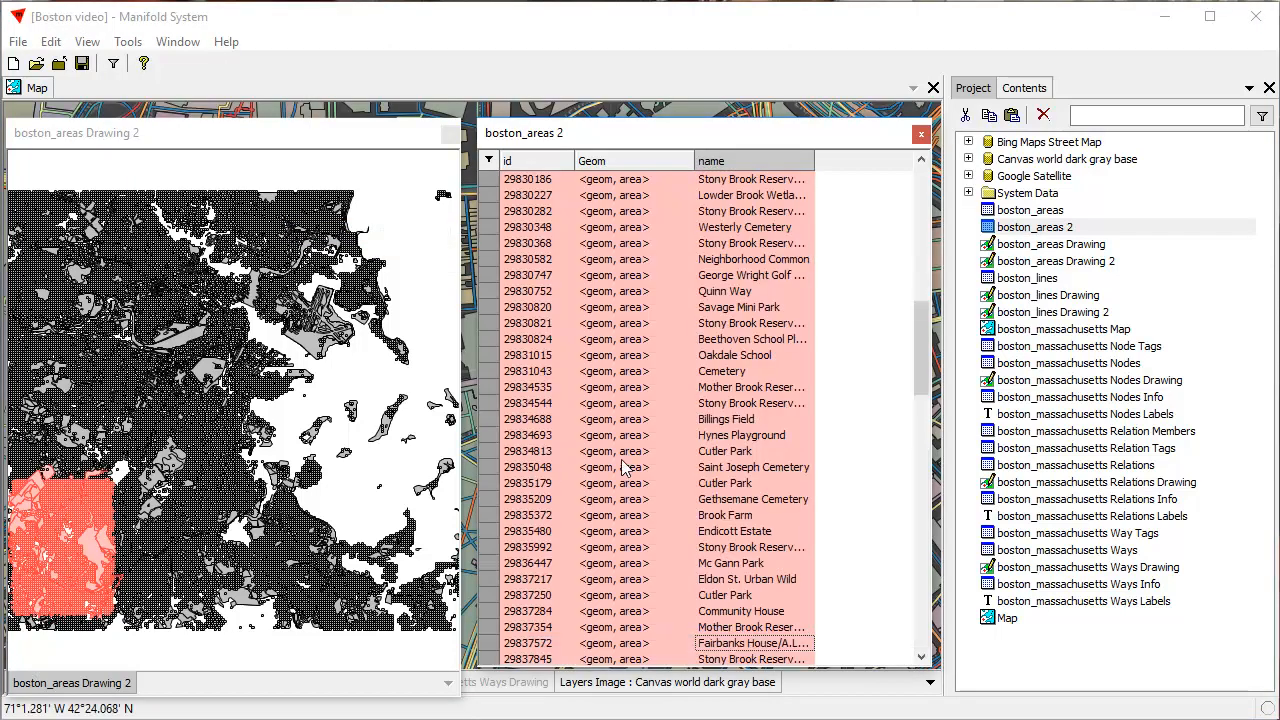
drag(919, 338, 921, 200)
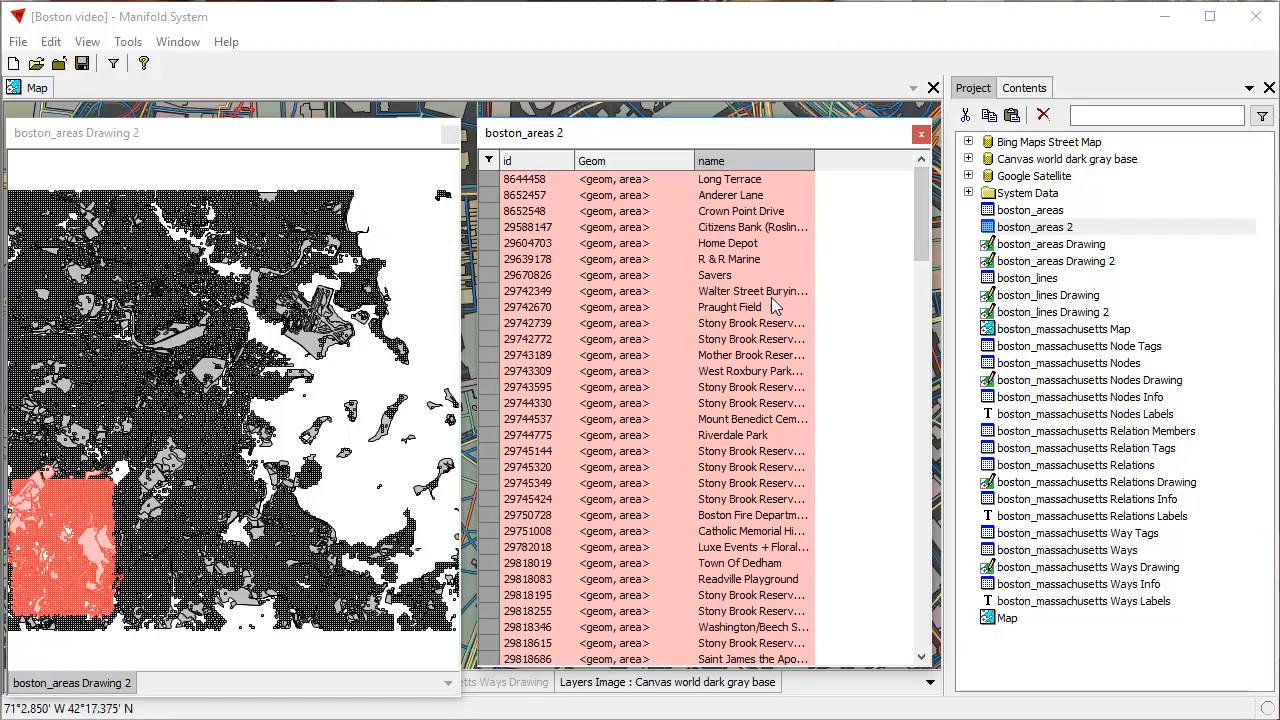
drag(925, 220, 912, 188)
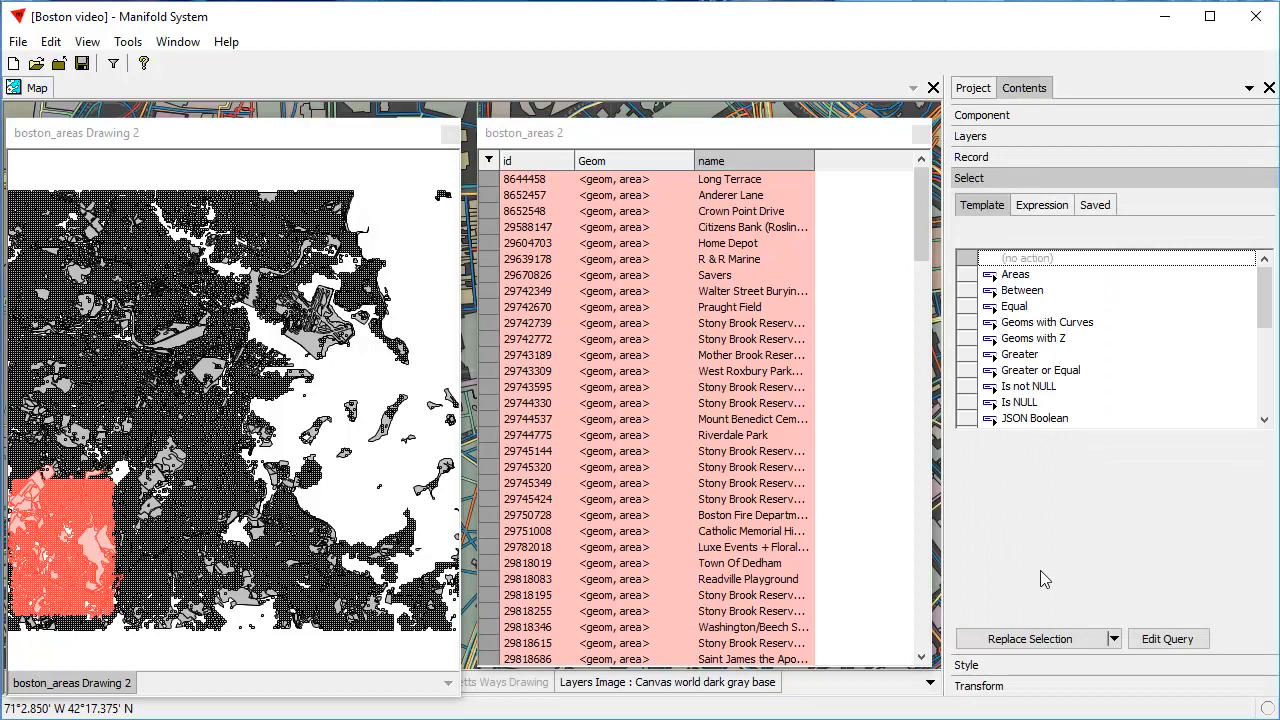
Bring up the transform options for the boston_areas 2 table and turn off Restrict to selection
click(1005, 688)
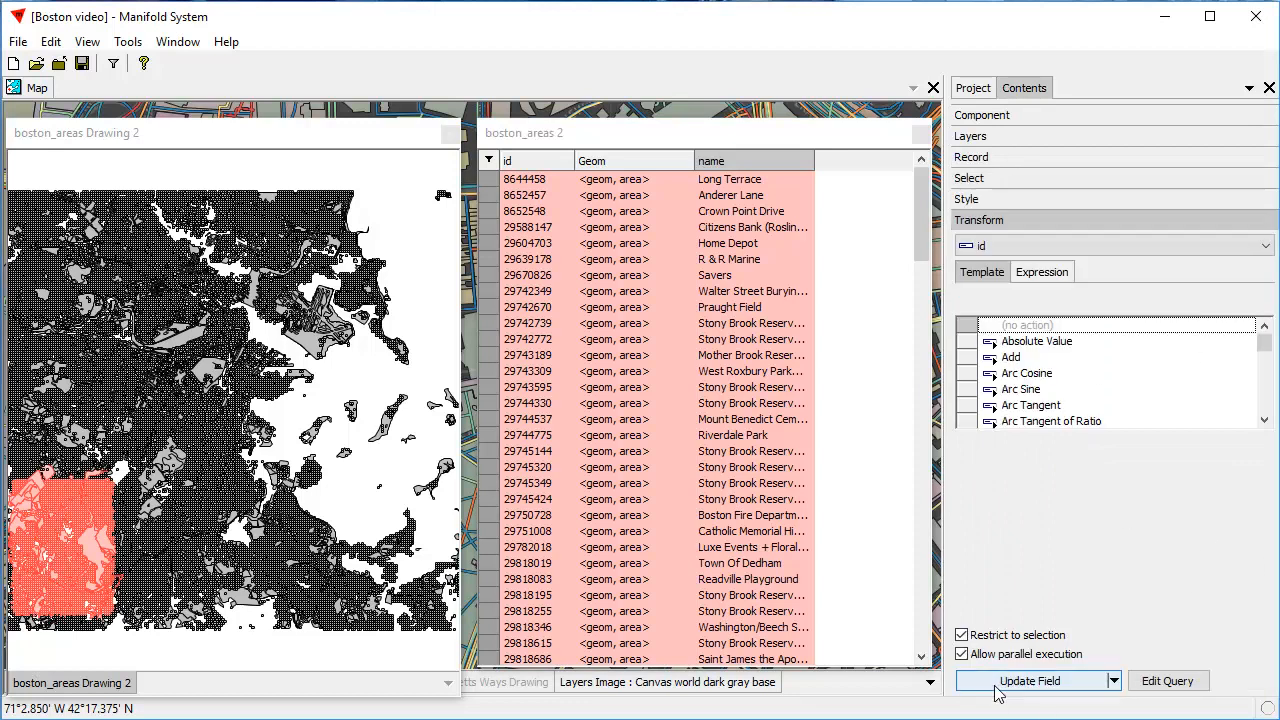
click(961, 636)
mouse_move(1258, 341)
mouse_down()
mouse_move(1266, 412)
mouse_move(1266, 340)
mouse_up()
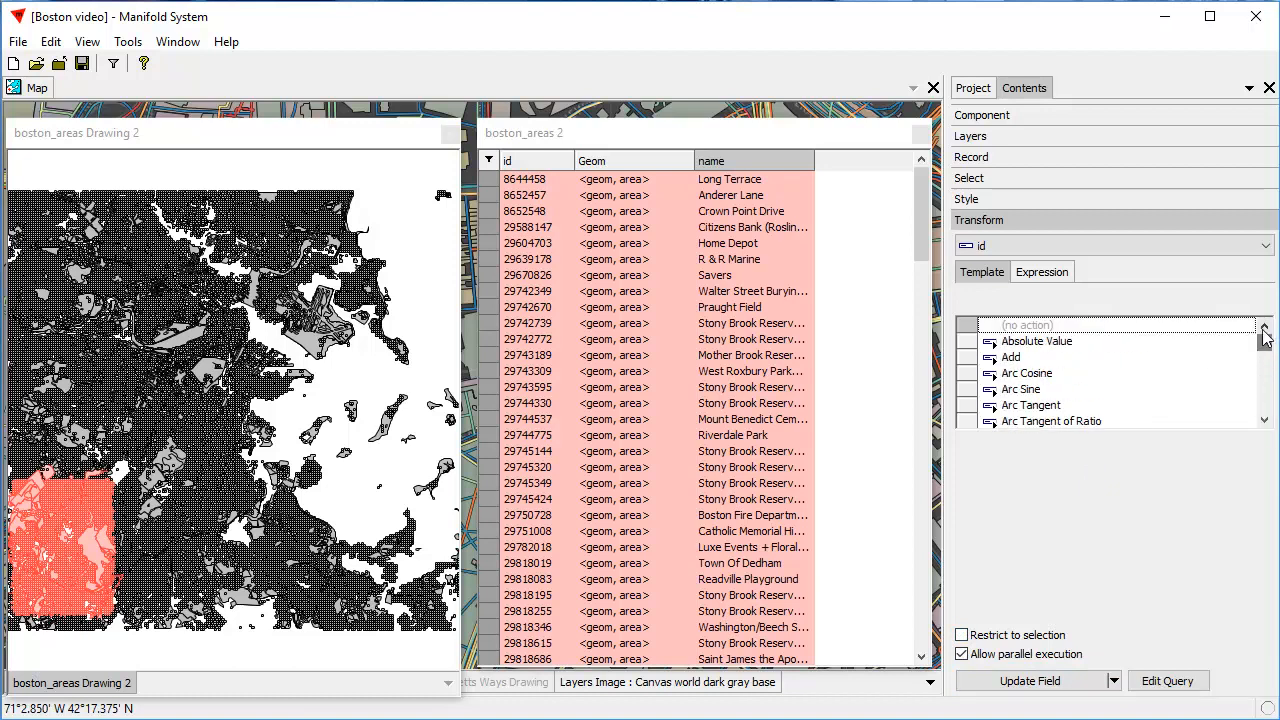
Update the name field with a Copy transform that sets the value 'New Name', with Restrict to selection turned on
click(1100, 246)
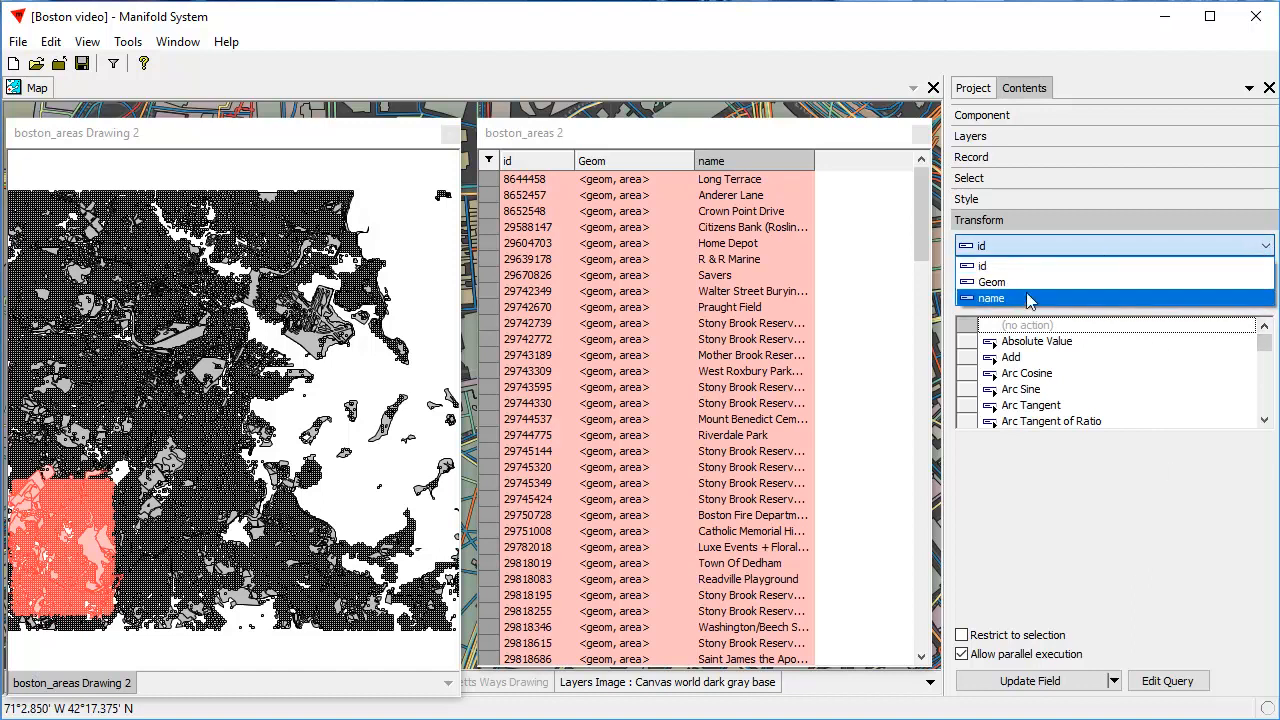
click(1036, 297)
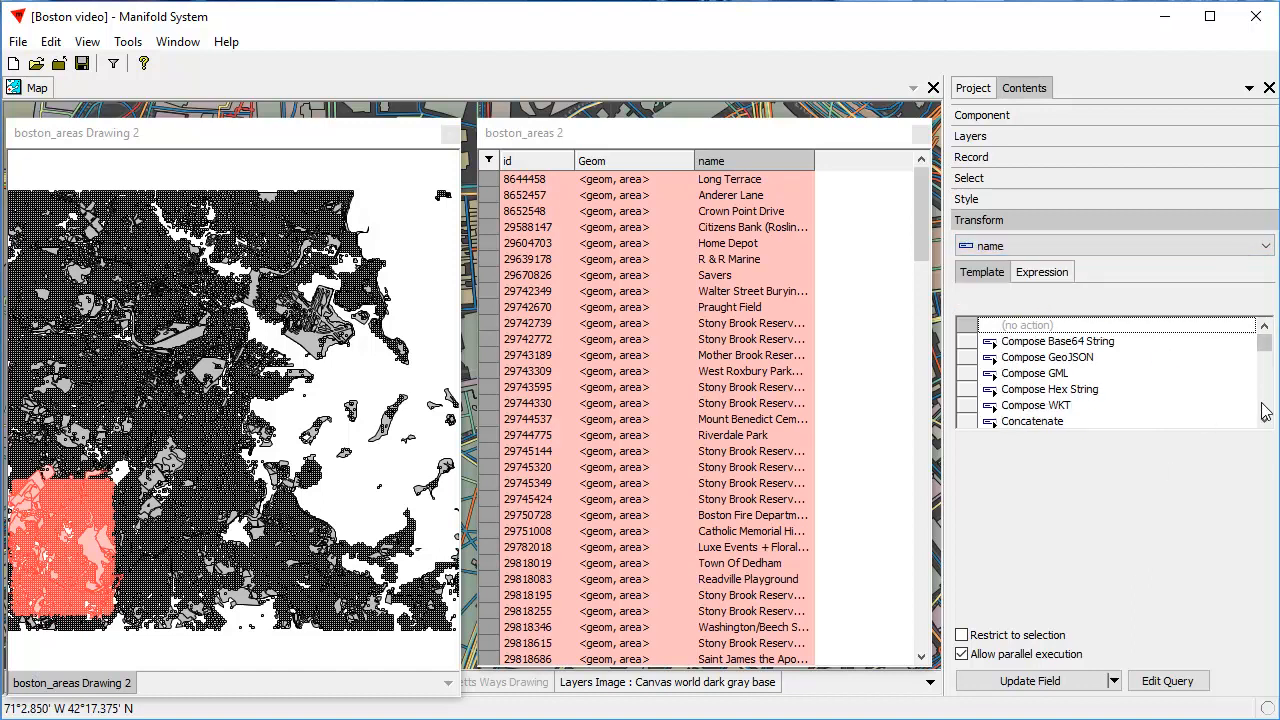
scroll(1266, 410, down, 2)
click(1022, 358)
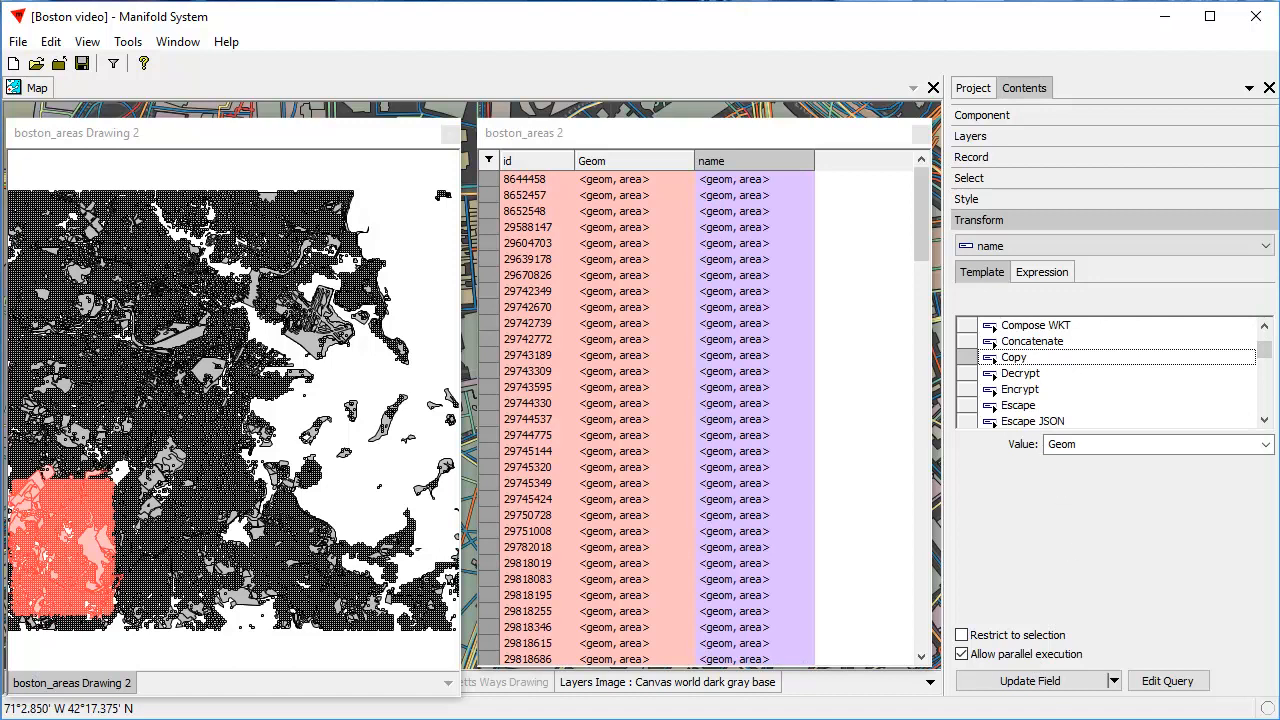
double_click(1104, 444)
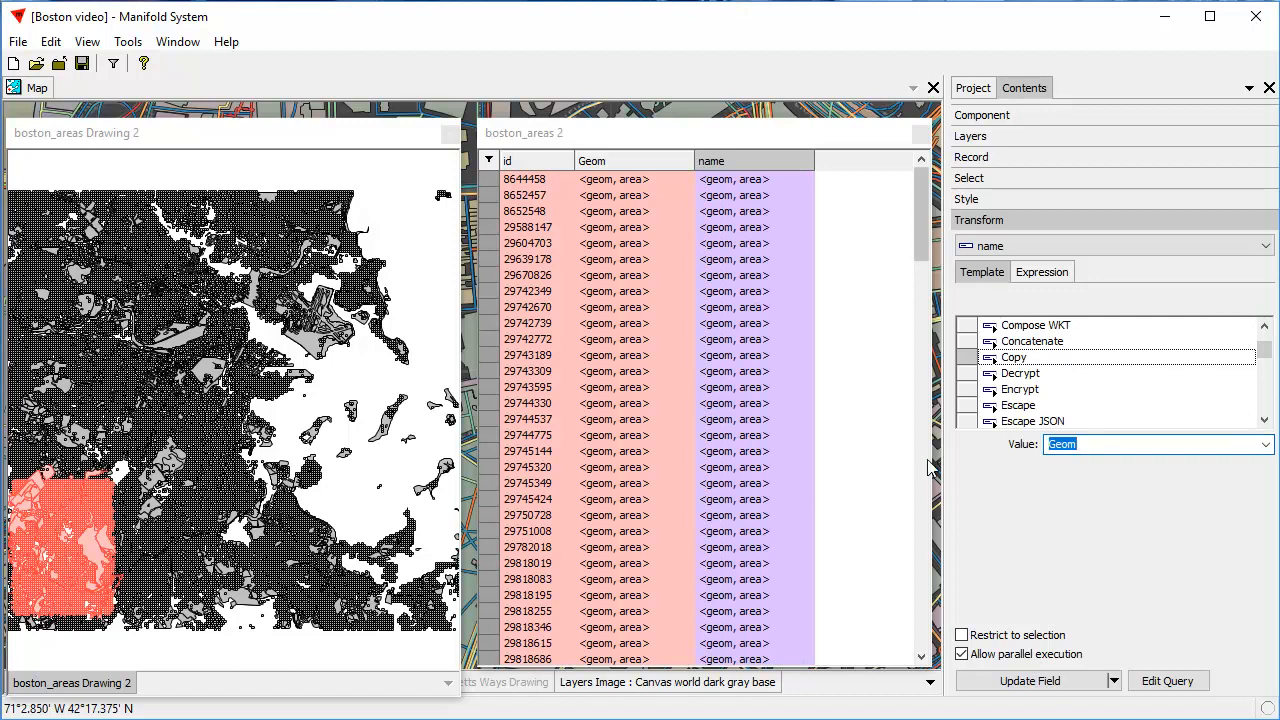
text('New Name)
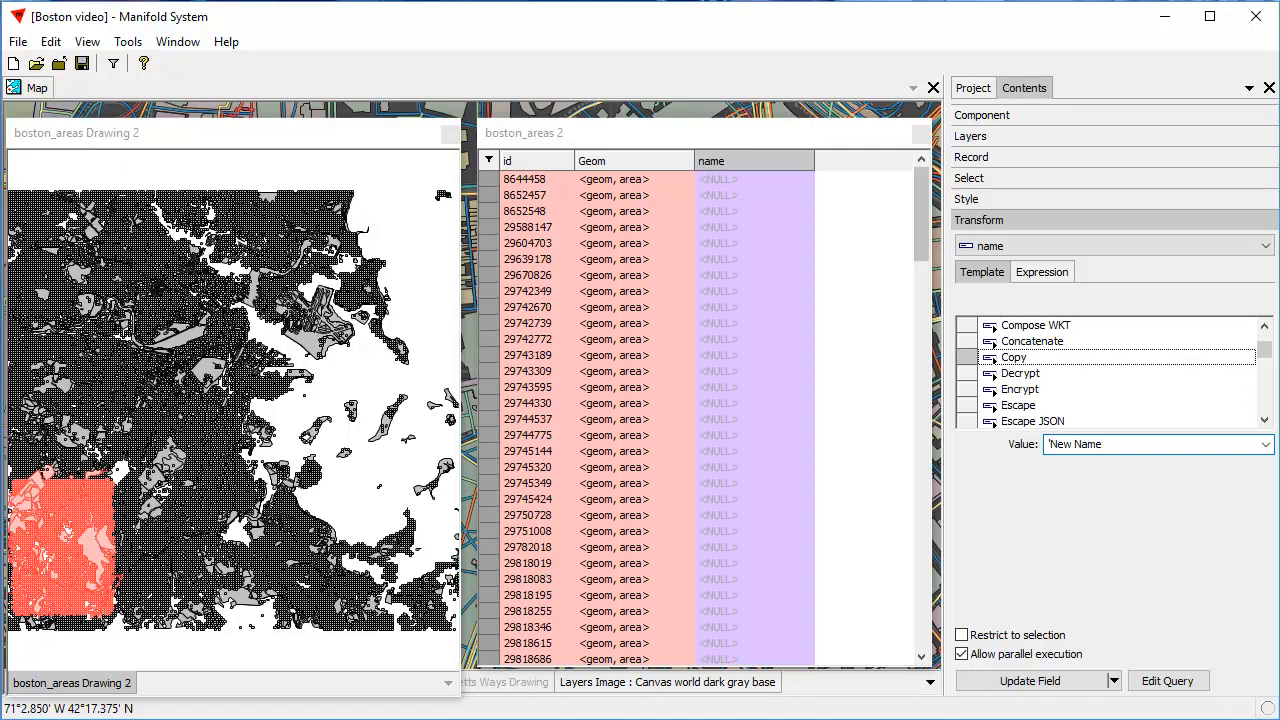
text(')
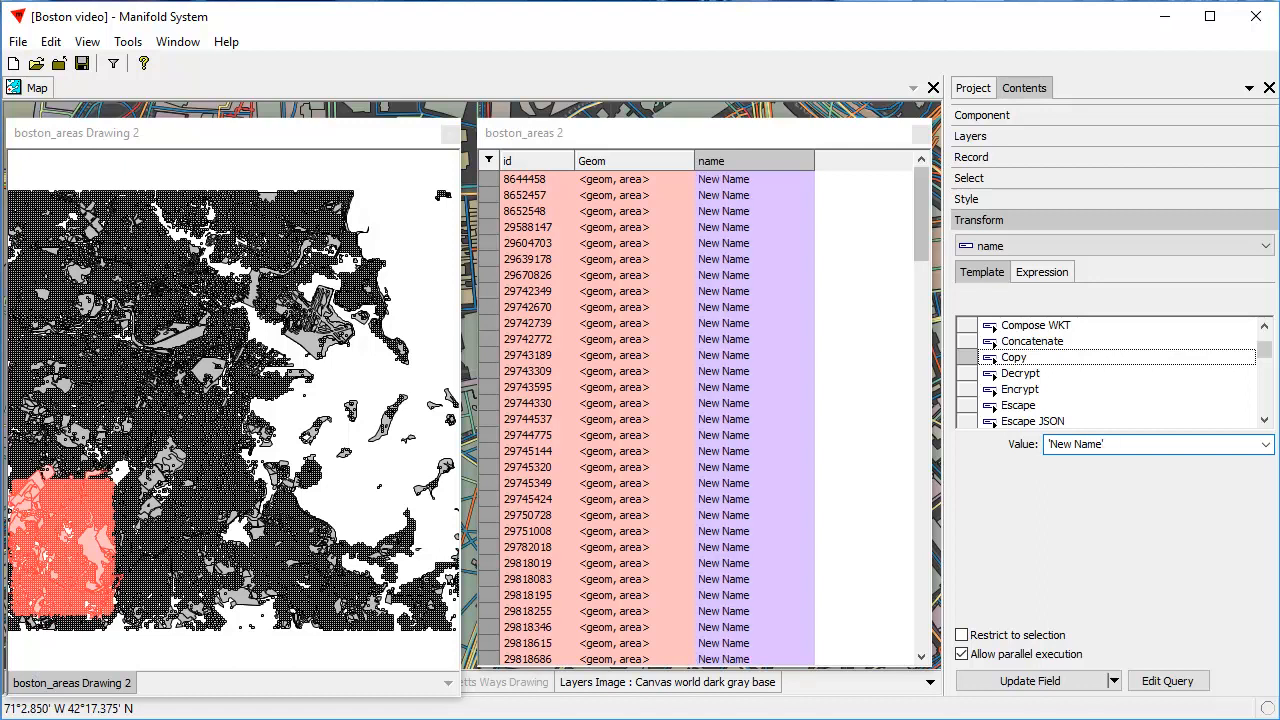
click(962, 636)
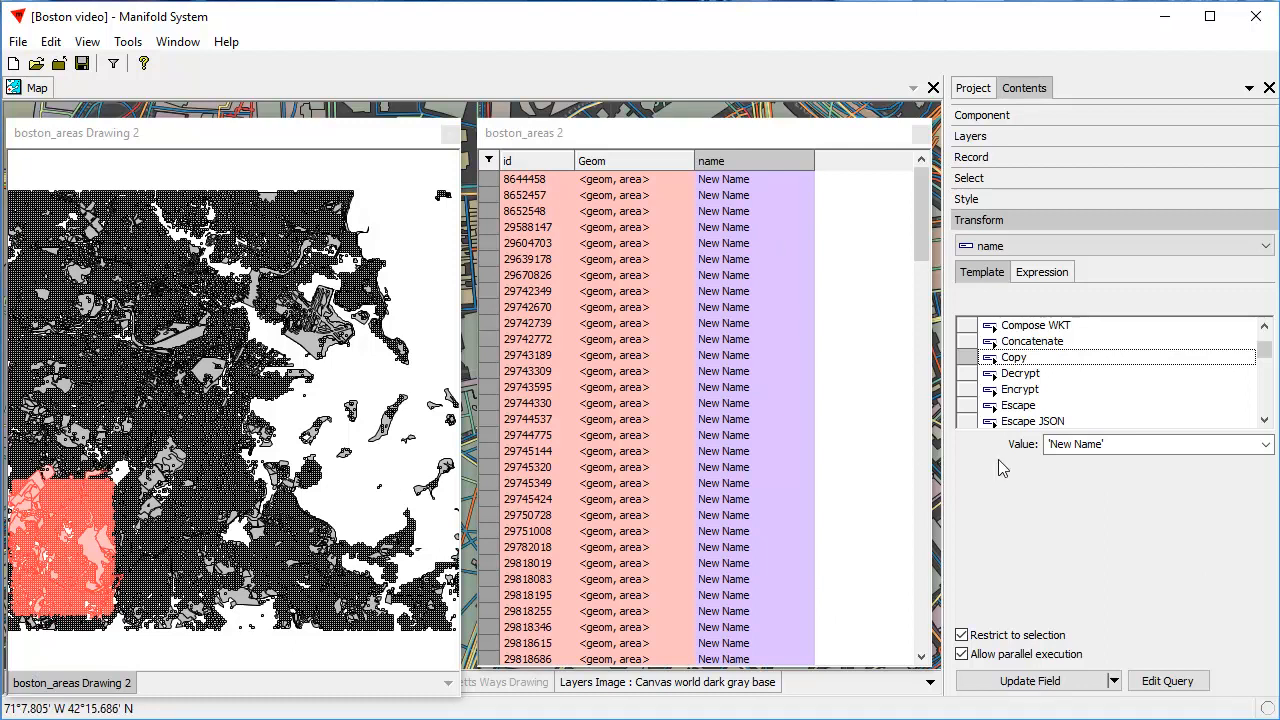
click(1077, 684)
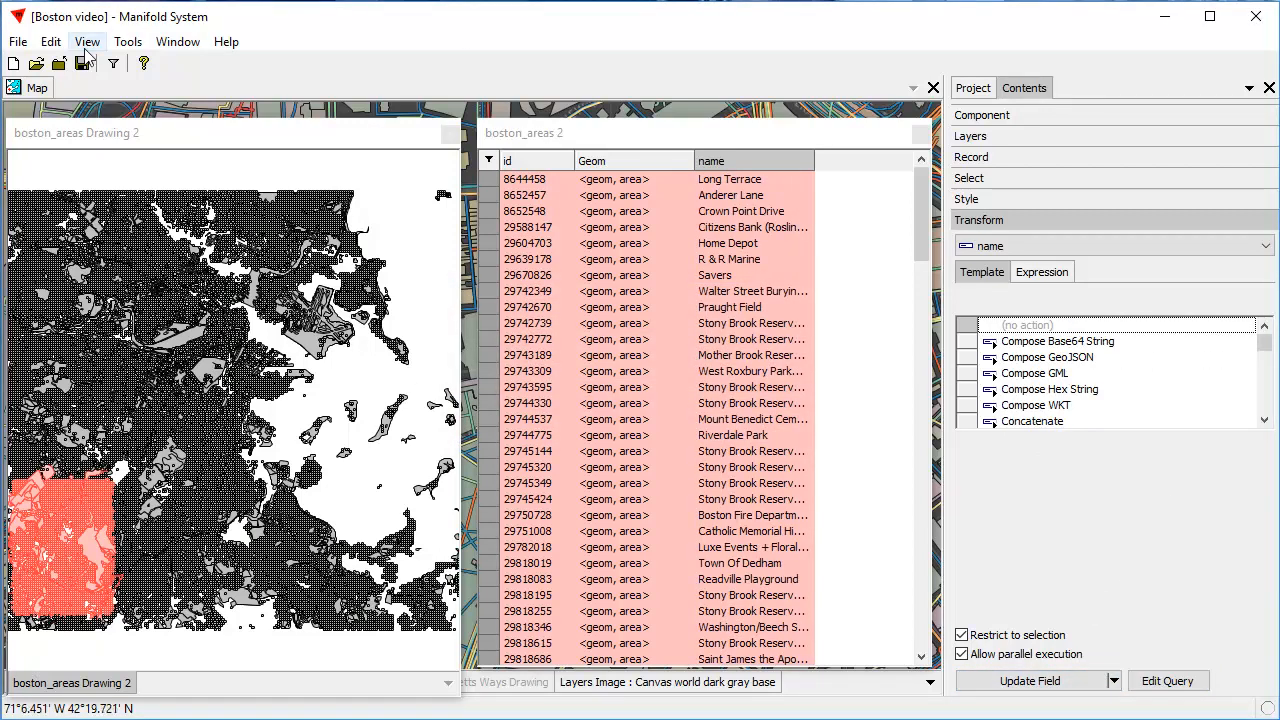
Refresh the boston_areas 2 table and filter it to show only selected records
click(87, 41)
mouse_move(106, 96)
click(118, 138)
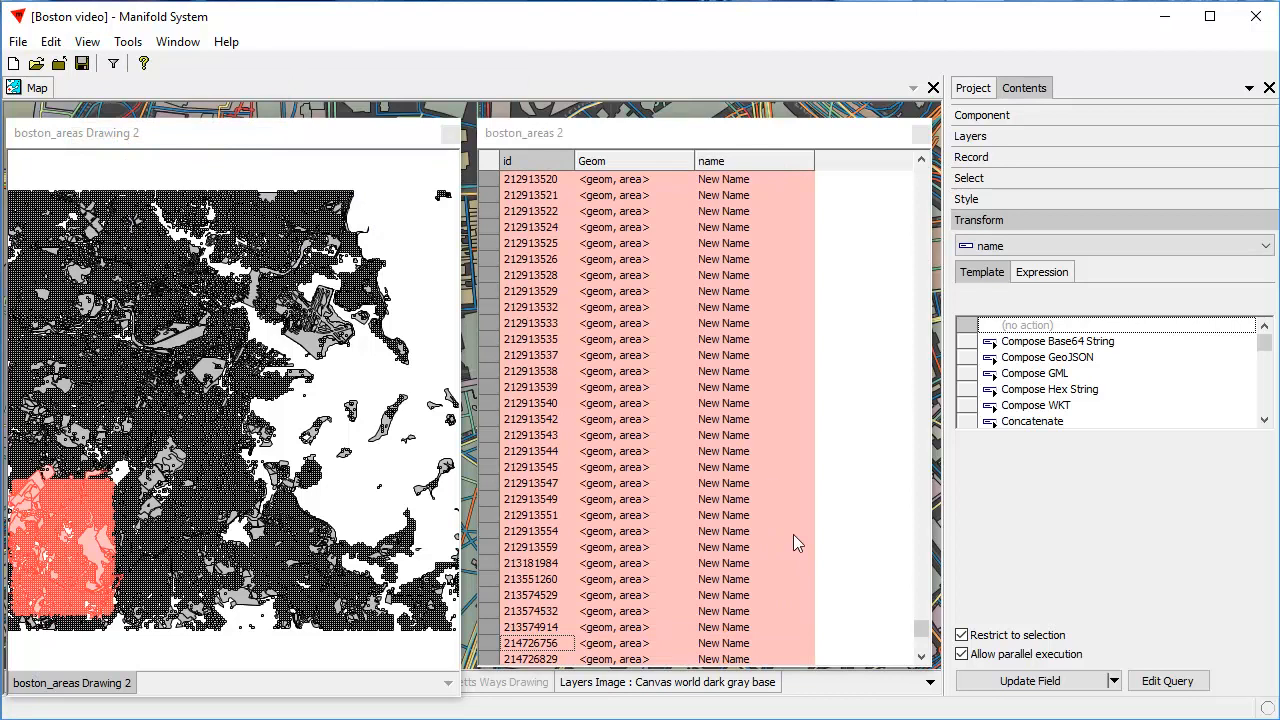
click(88, 43)
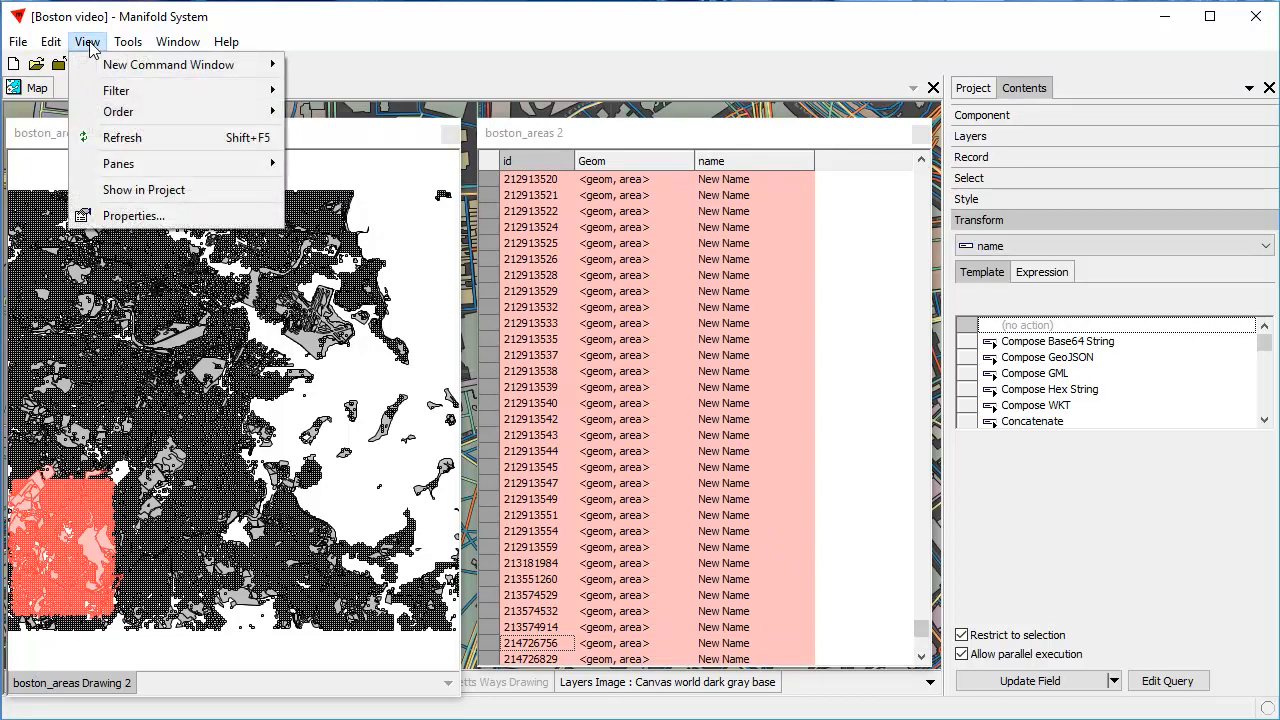
mouse_move(100, 92)
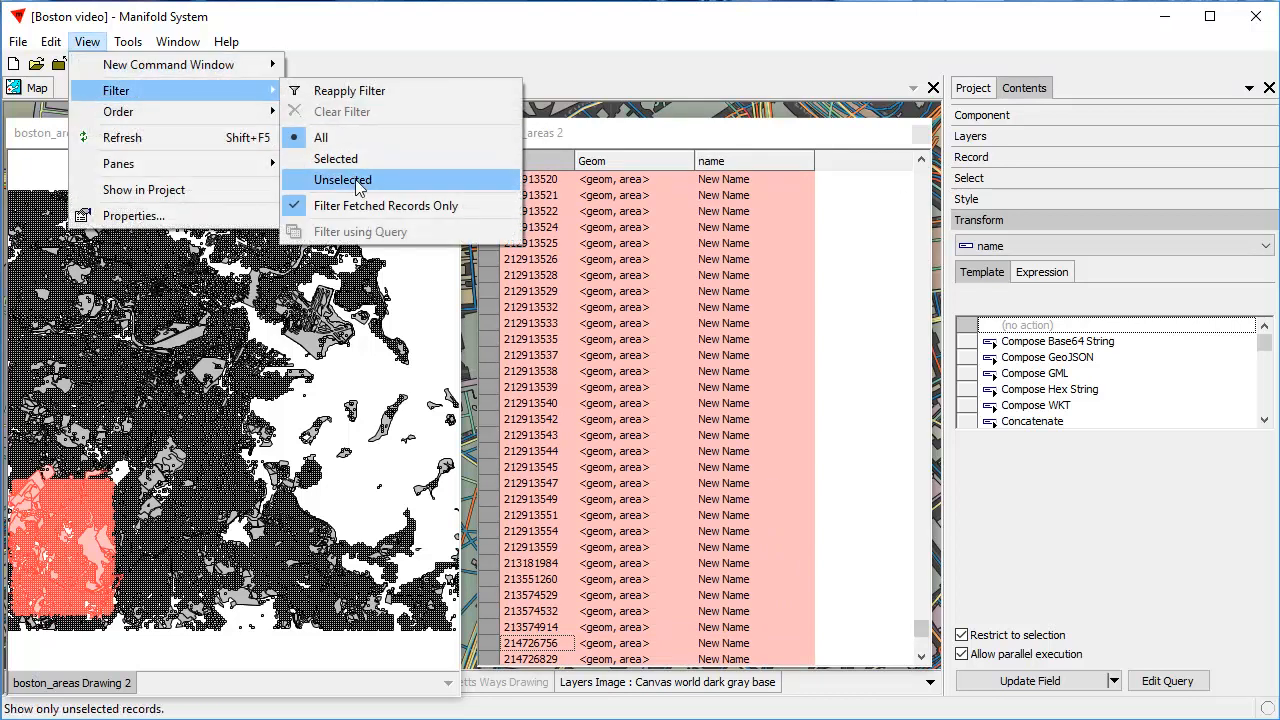
click(325, 163)
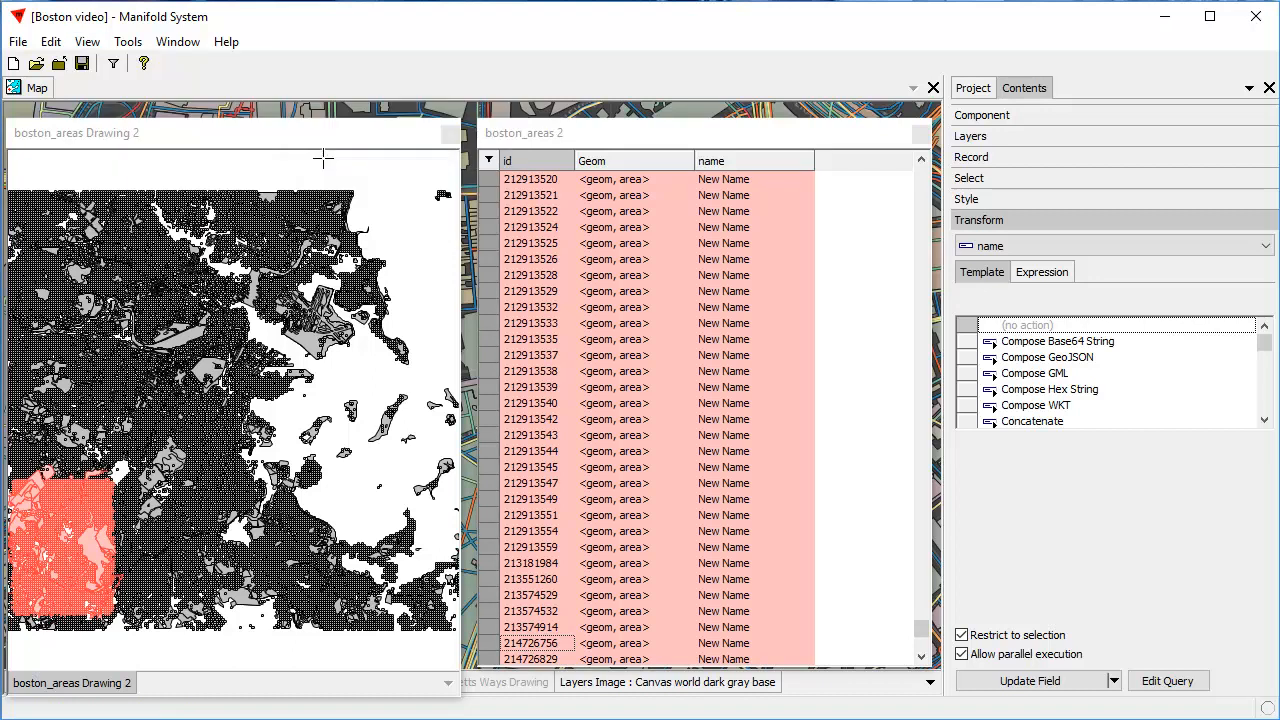
Review the names of the selected records from the start of the table and activate the boston_areas Drawing 2 window
drag(921, 630, 921, 176)
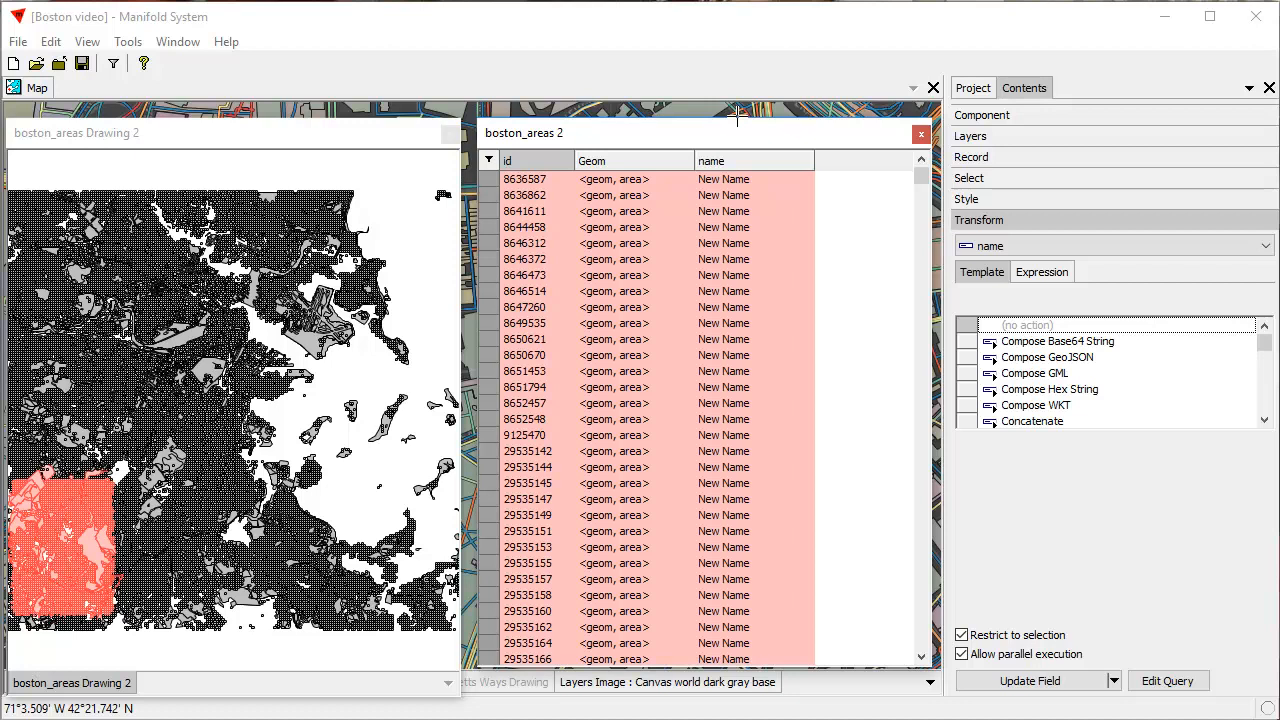
mouse_move(925, 185)
mouse_down()
mouse_move(950, 333)
mouse_move(930, 305)
mouse_move(928, 205)
mouse_move(928, 525)
mouse_move(923, 192)
mouse_up()
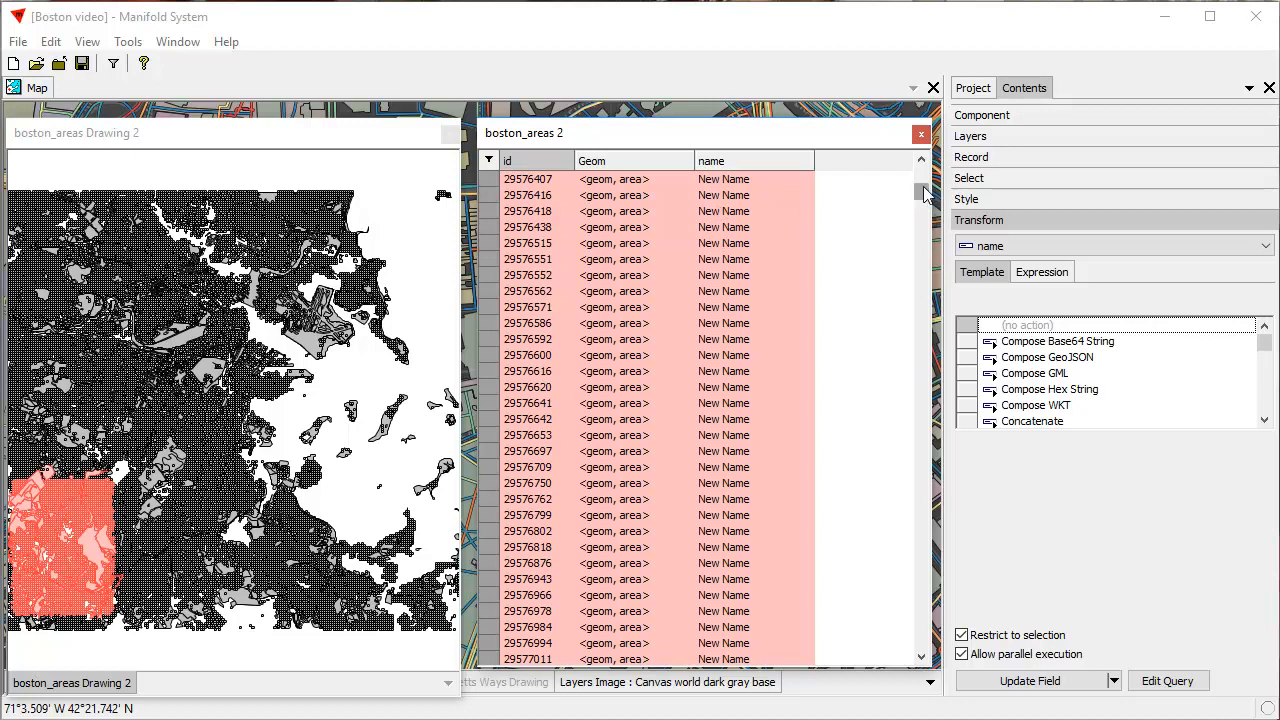
mouse_move(924, 197)
mouse_down()
mouse_move(924, 183)
mouse_move(928, 638)
mouse_move(900, 421)
mouse_move(921, 172)
mouse_up()
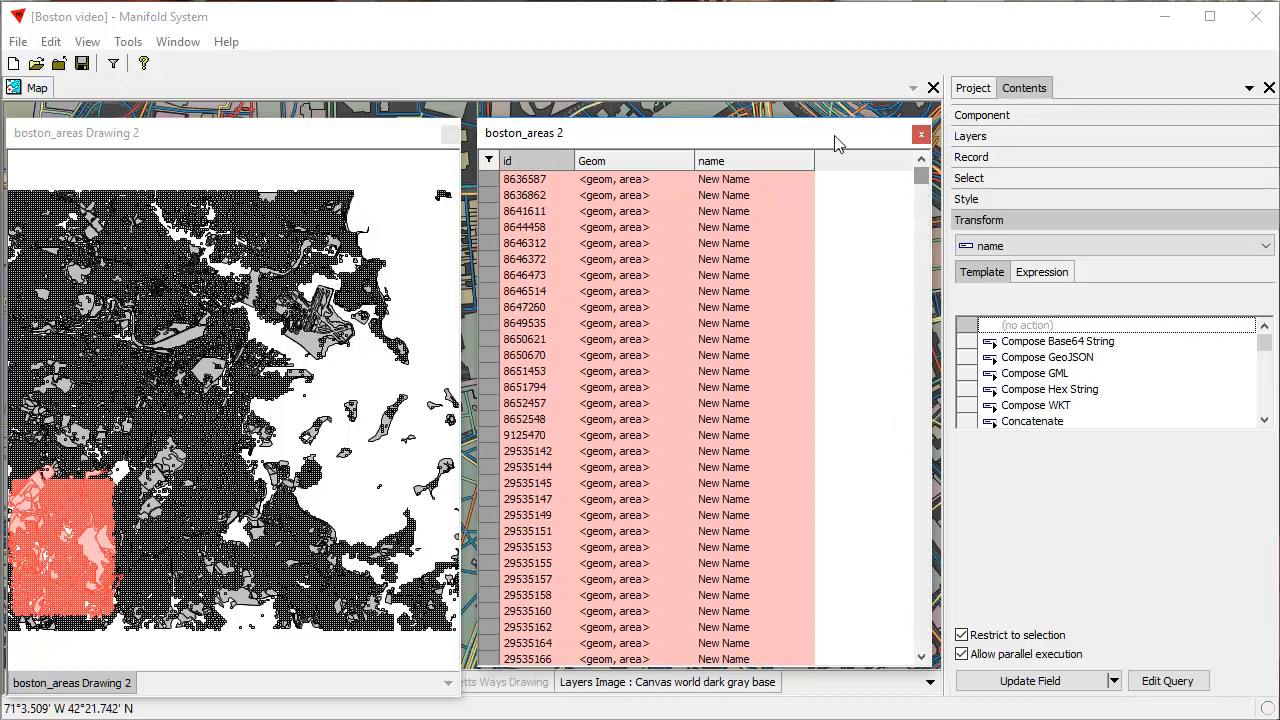
click(349, 132)
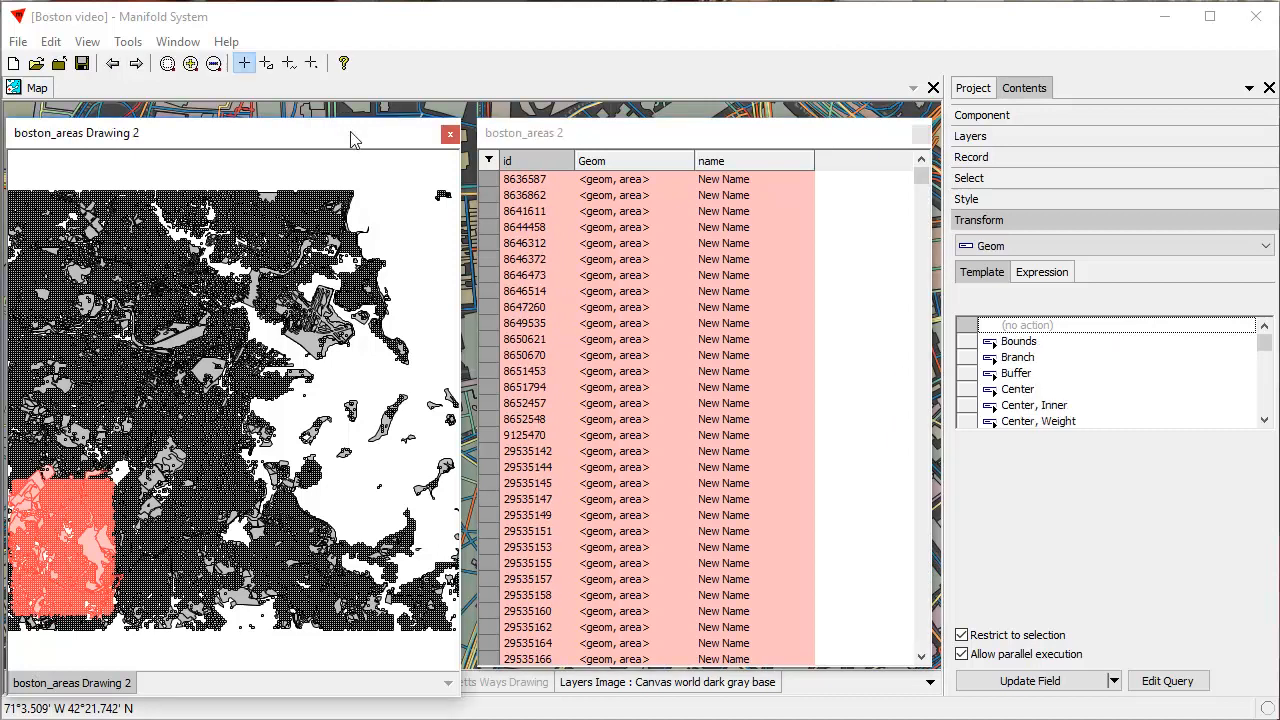